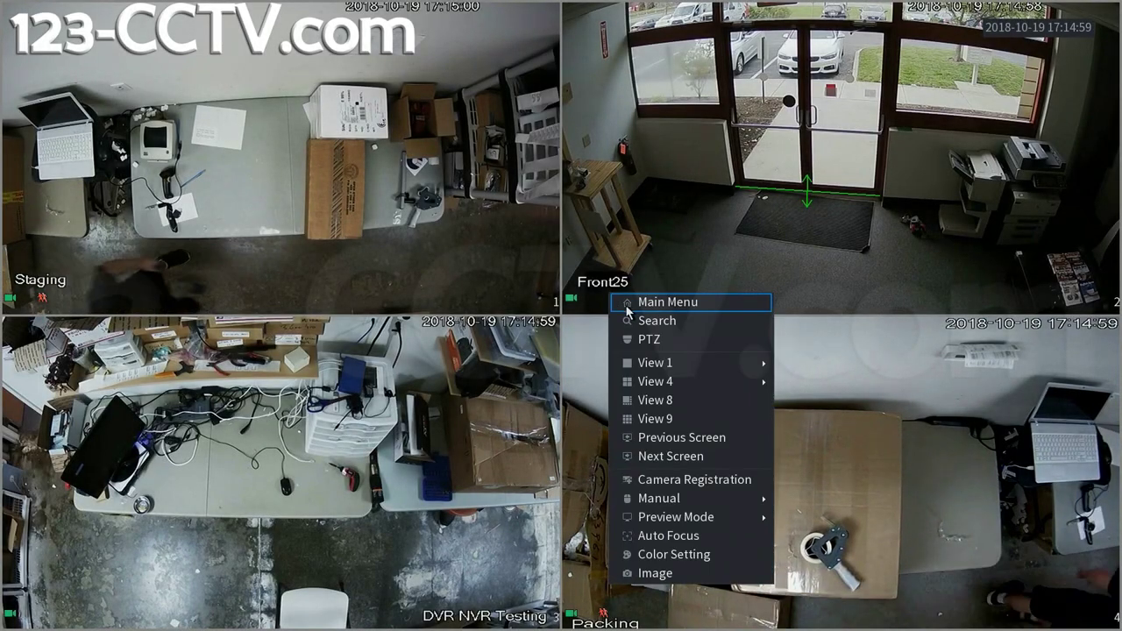
Open the recording search, choose October 19, 2018, and show that day's list of recorded files.
click(629, 321)
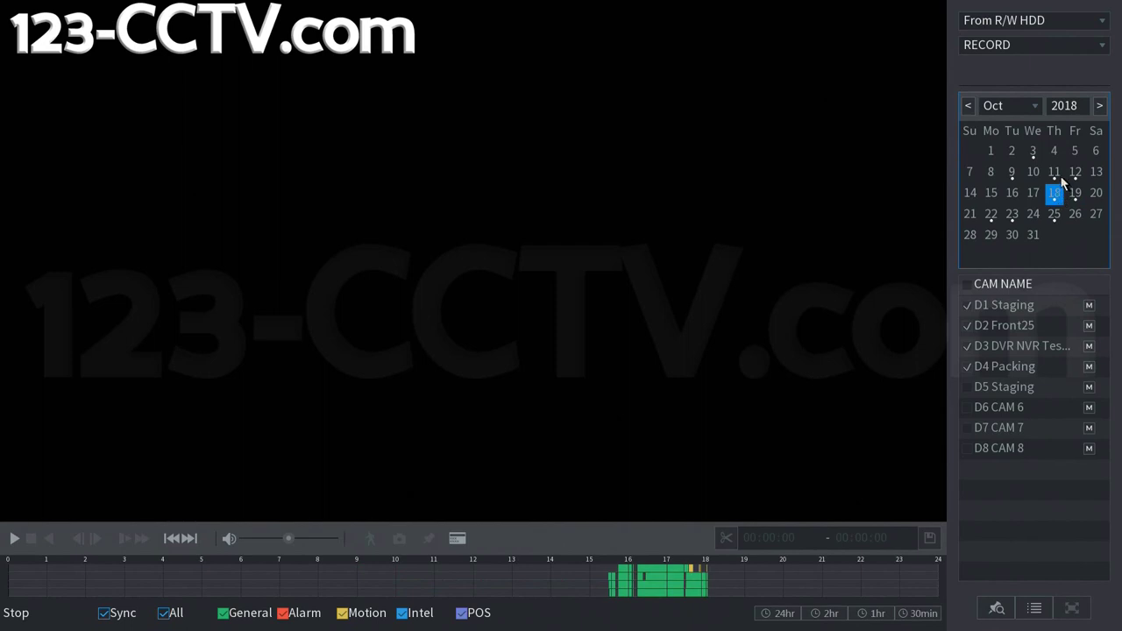
click(1056, 173)
click(1075, 179)
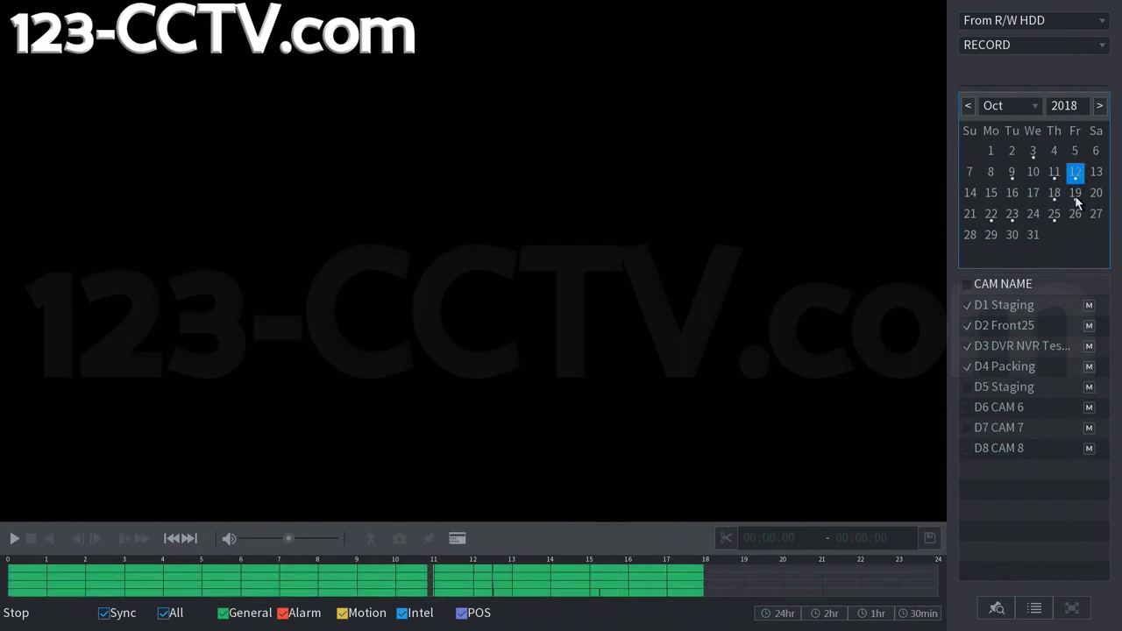
click(1075, 197)
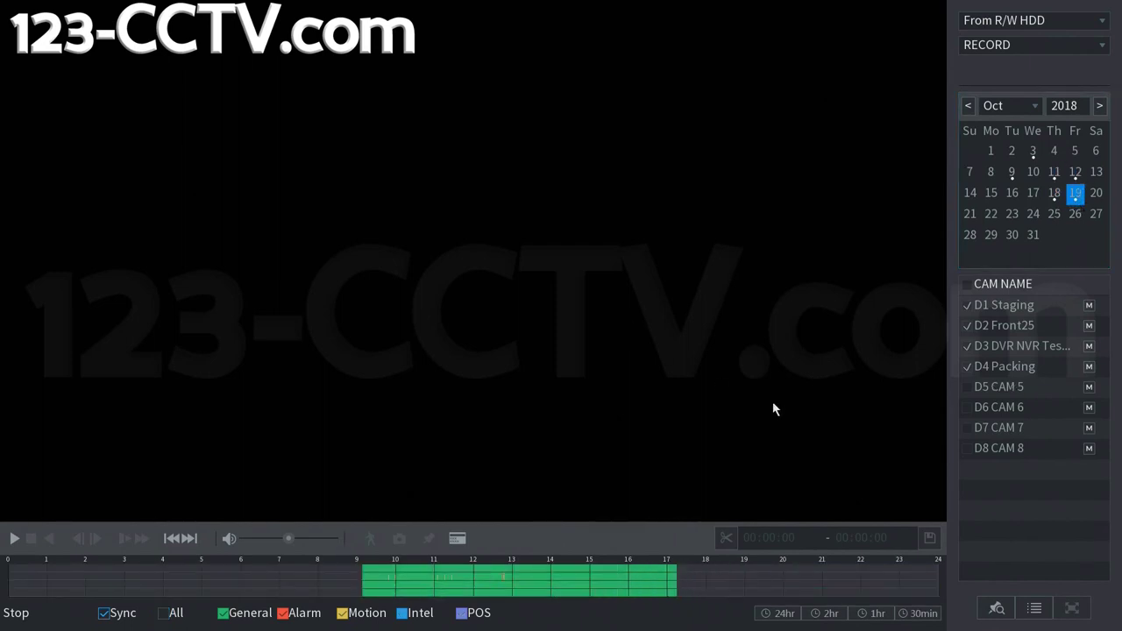
click(1037, 611)
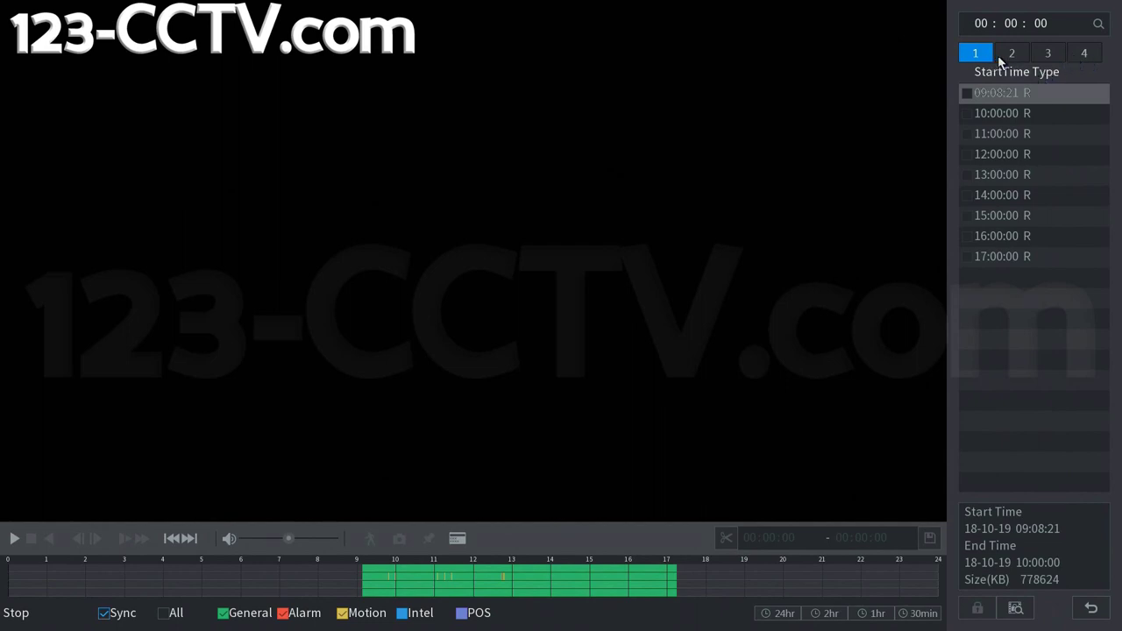
Look through the file lists of channels 1 to 4 and mark channel 1's 12:00:00 and 13:00:00 recordings.
click(1009, 59)
click(1049, 61)
click(1088, 60)
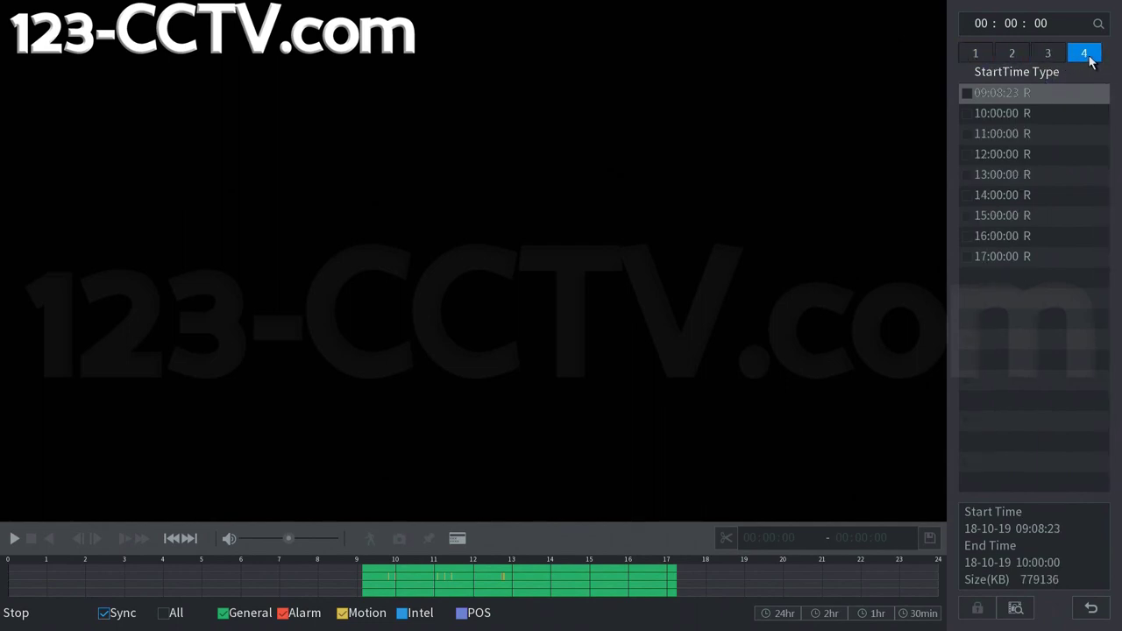
click(967, 54)
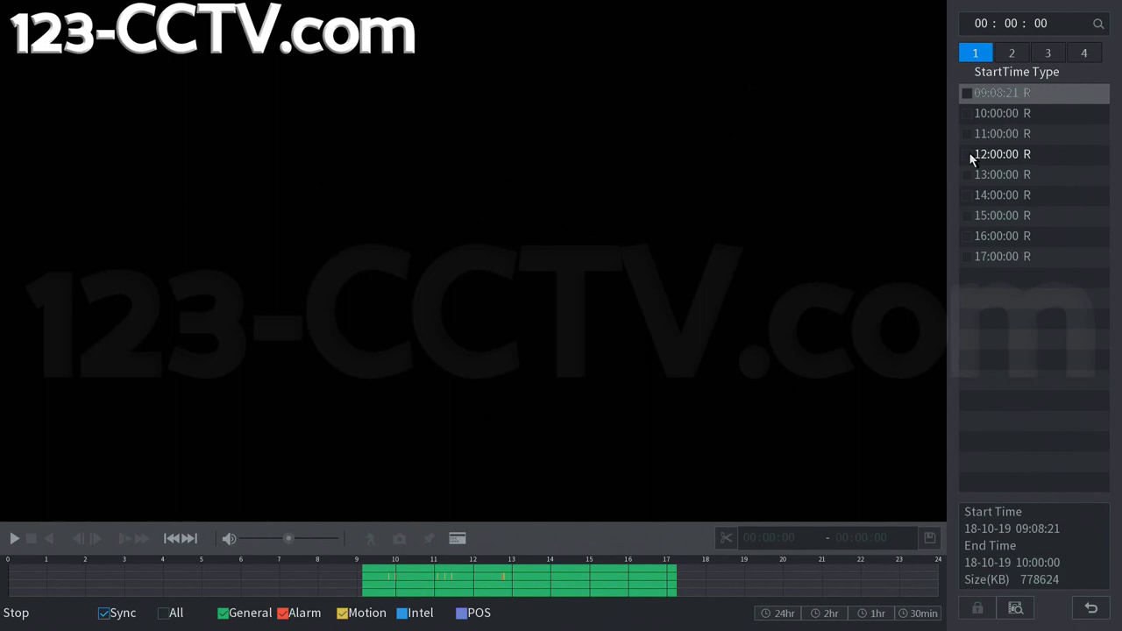
click(969, 155)
click(972, 175)
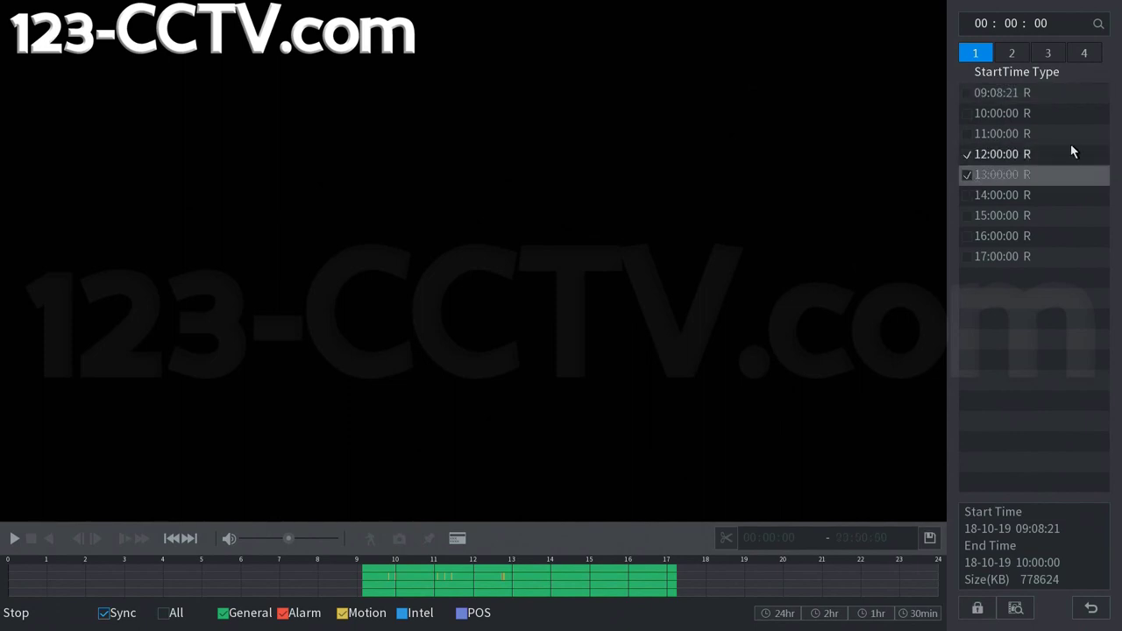
Mark only the 14:00:00 recording in channel 2's file list.
click(1012, 54)
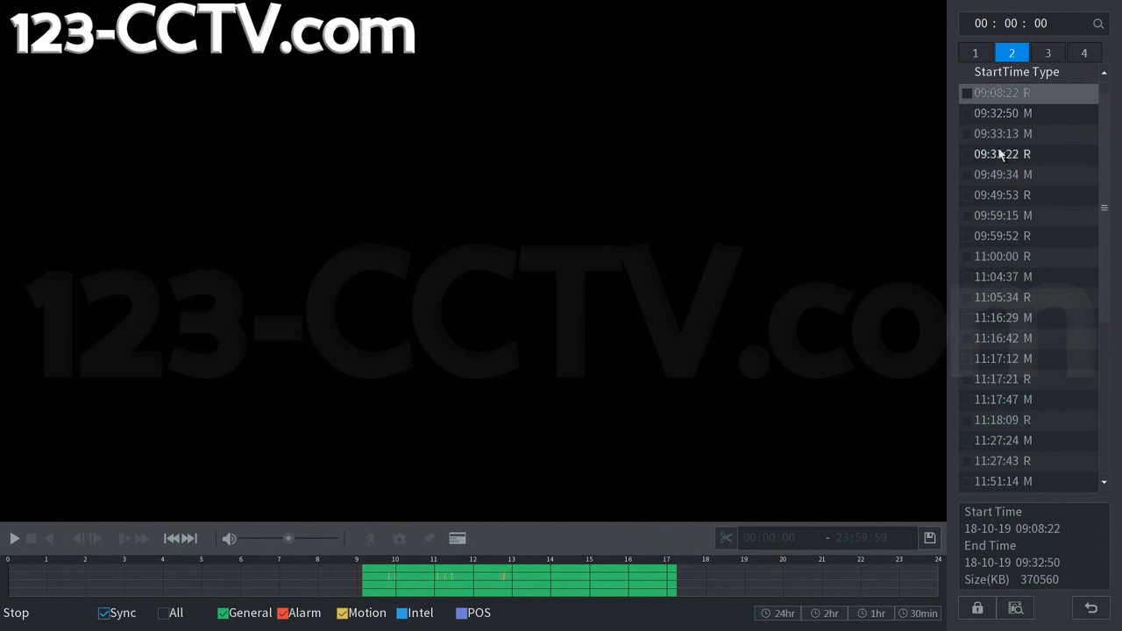
click(966, 257)
double_click(968, 260)
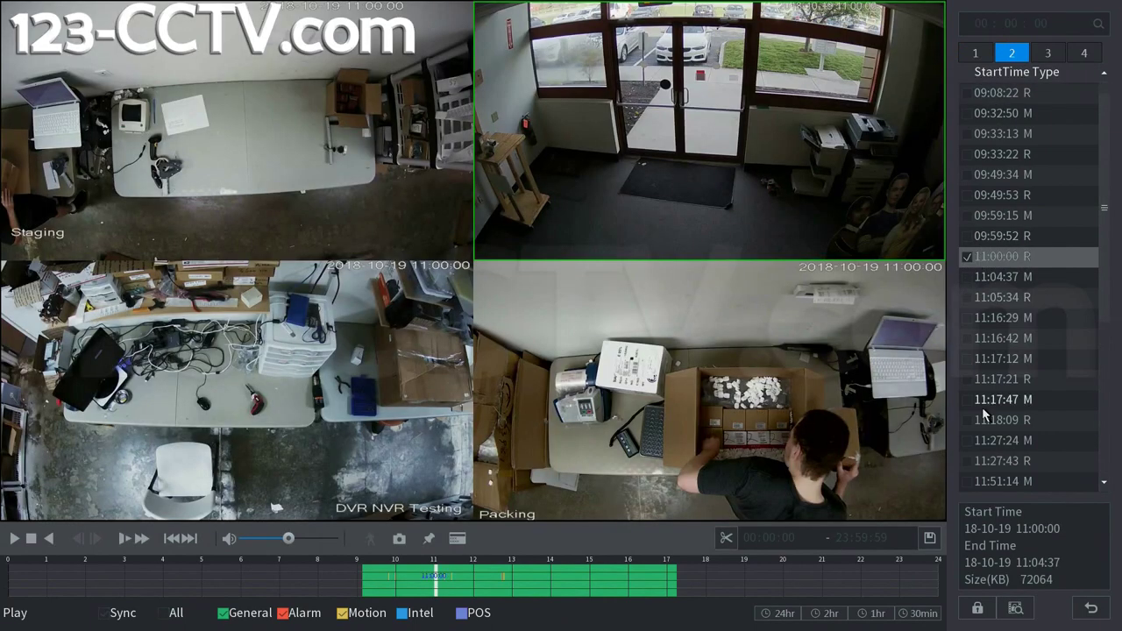
scroll(1025, 312, down, 5)
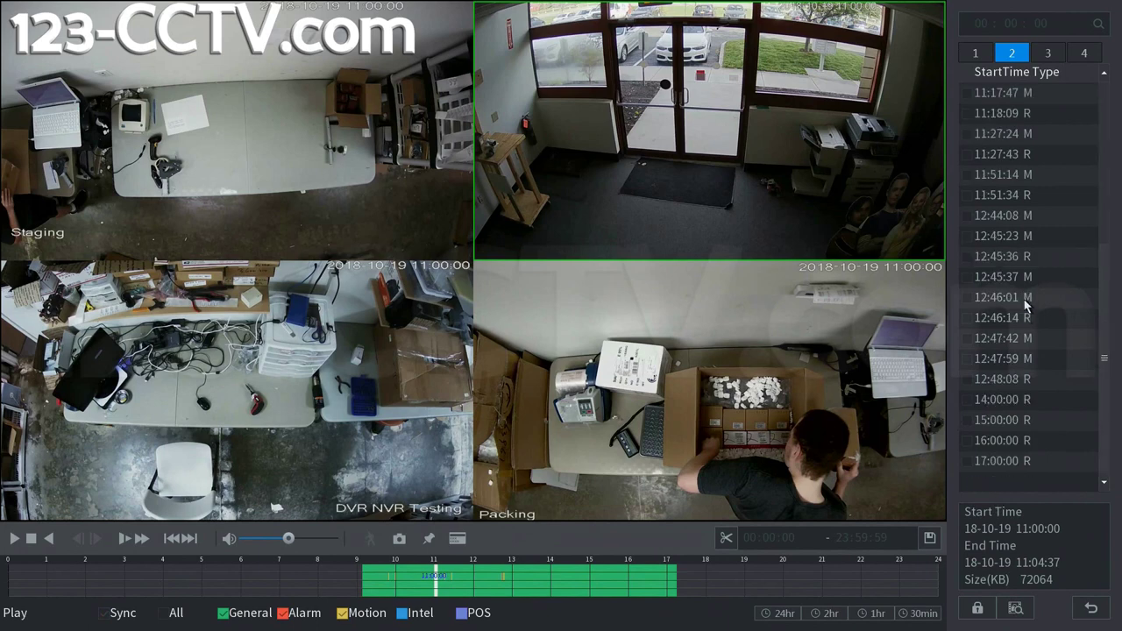
scroll(1027, 308, up, 5)
scroll(1043, 368, down, 5)
click(967, 399)
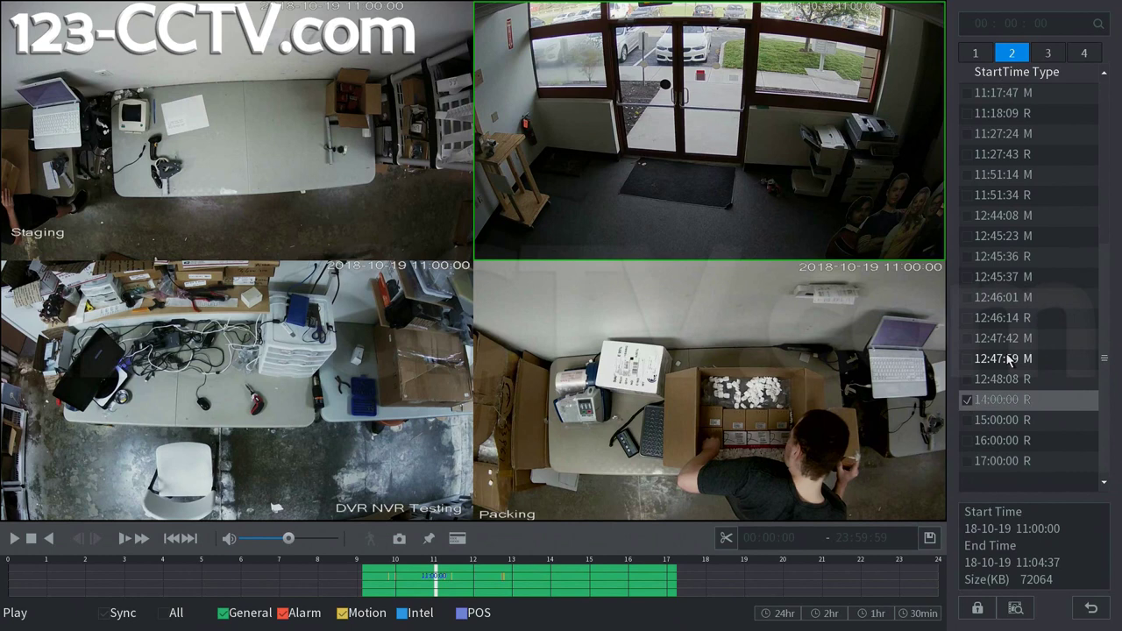
scroll(982, 315, up, 5)
scroll(997, 281, down, 5)
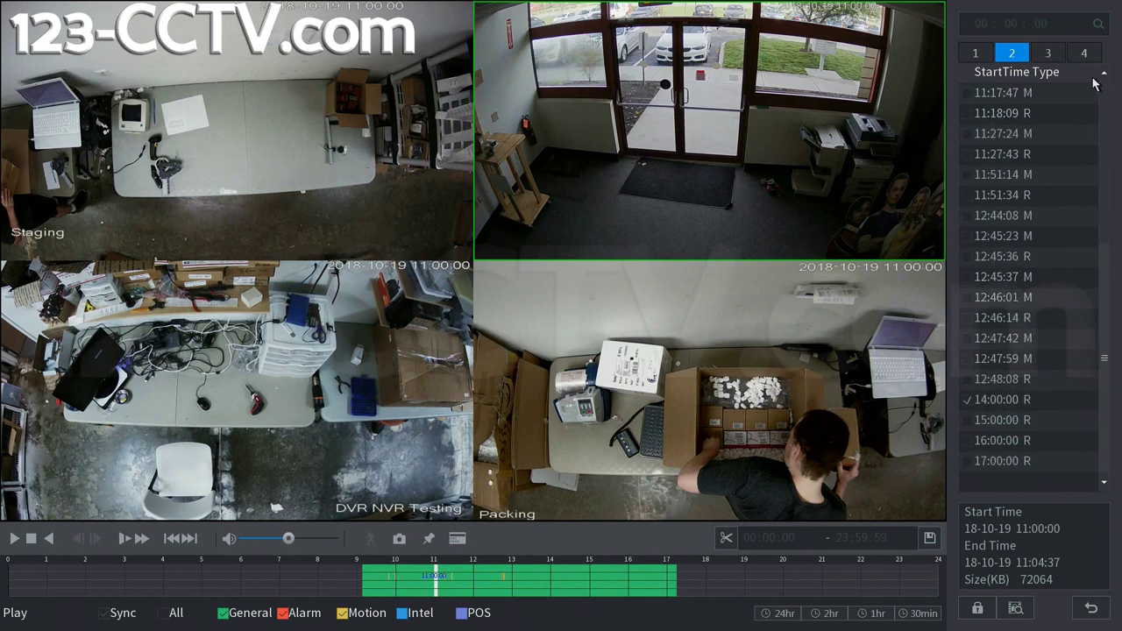
Mark channel 3's 15:00:00 recording and channel 4's 16:00:00 recording.
click(1048, 54)
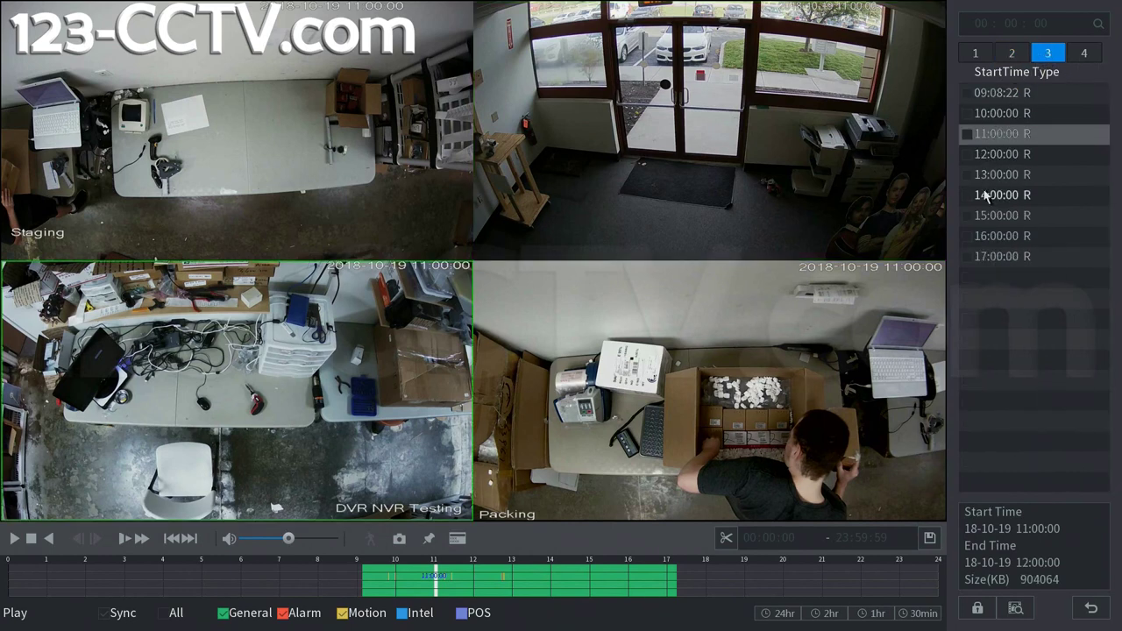
click(1094, 58)
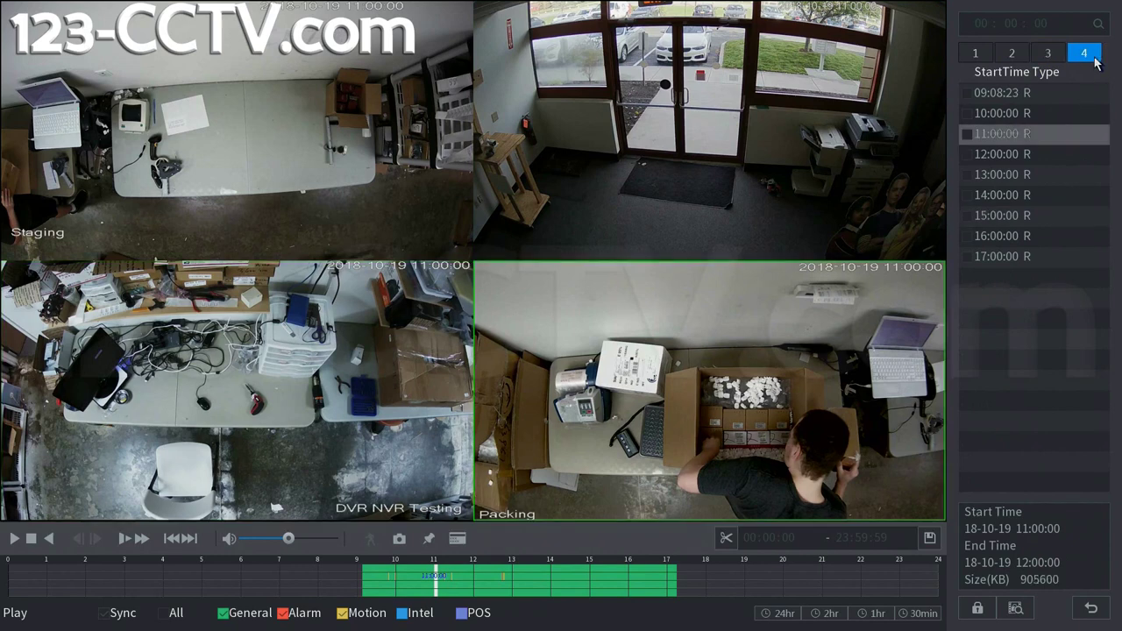
click(968, 238)
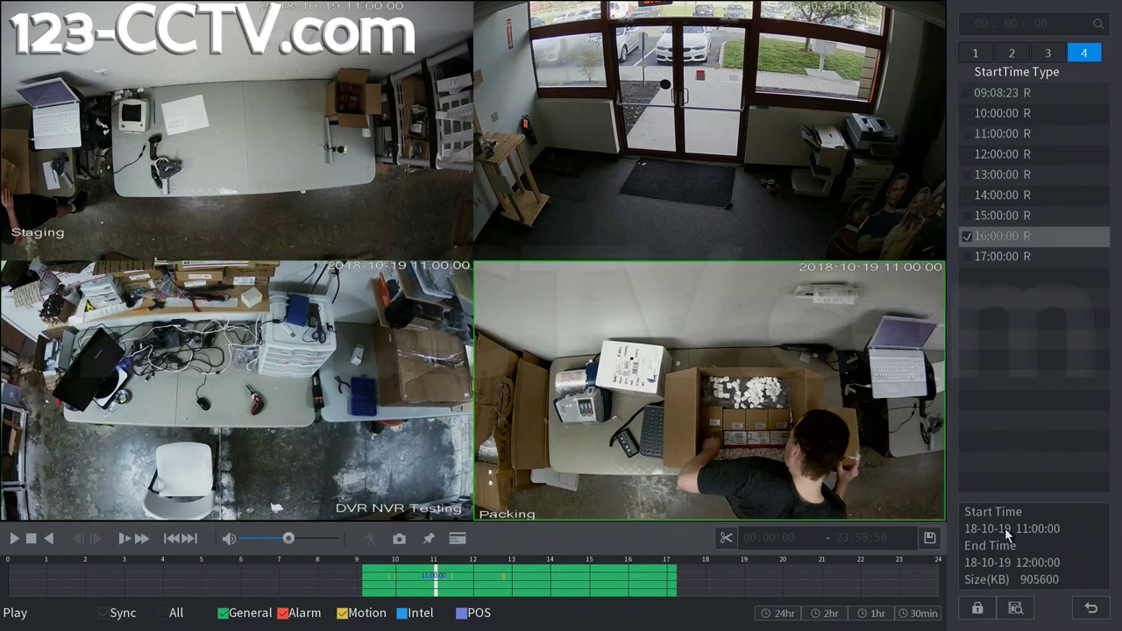
Open the backup of the marked recordings and browse the USB drive sdb1 as its destination.
click(931, 539)
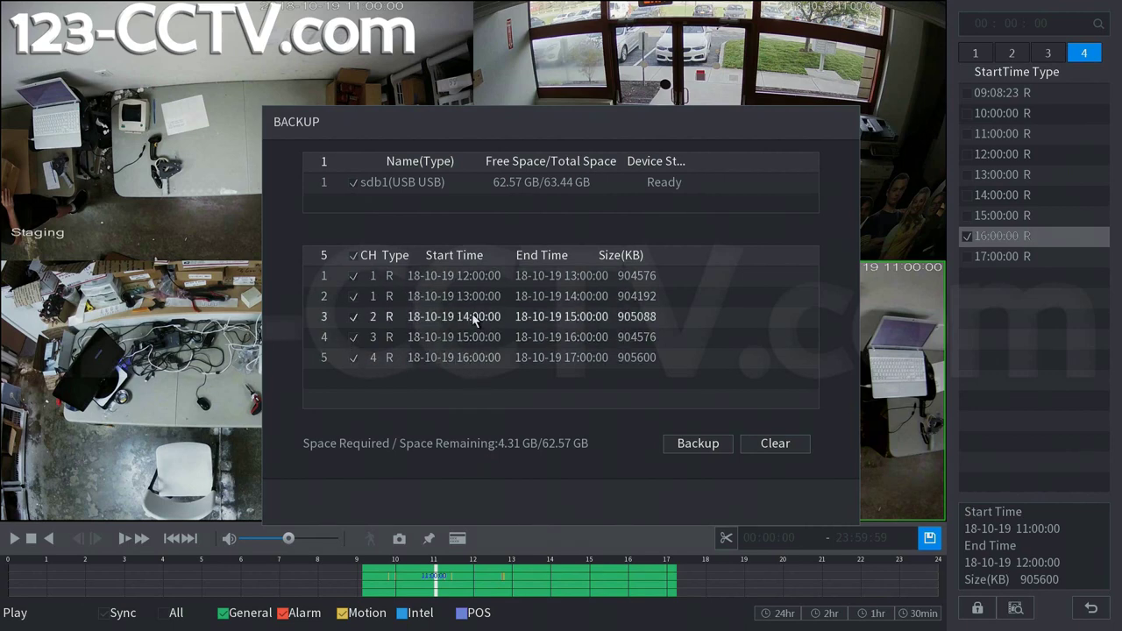
click(691, 445)
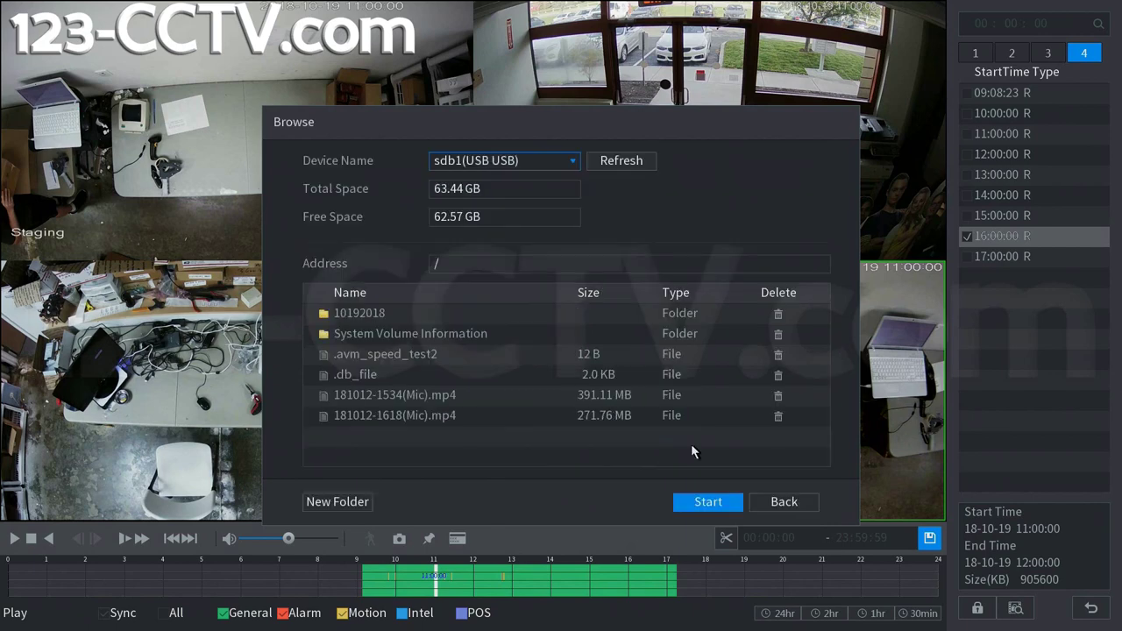
click(767, 501)
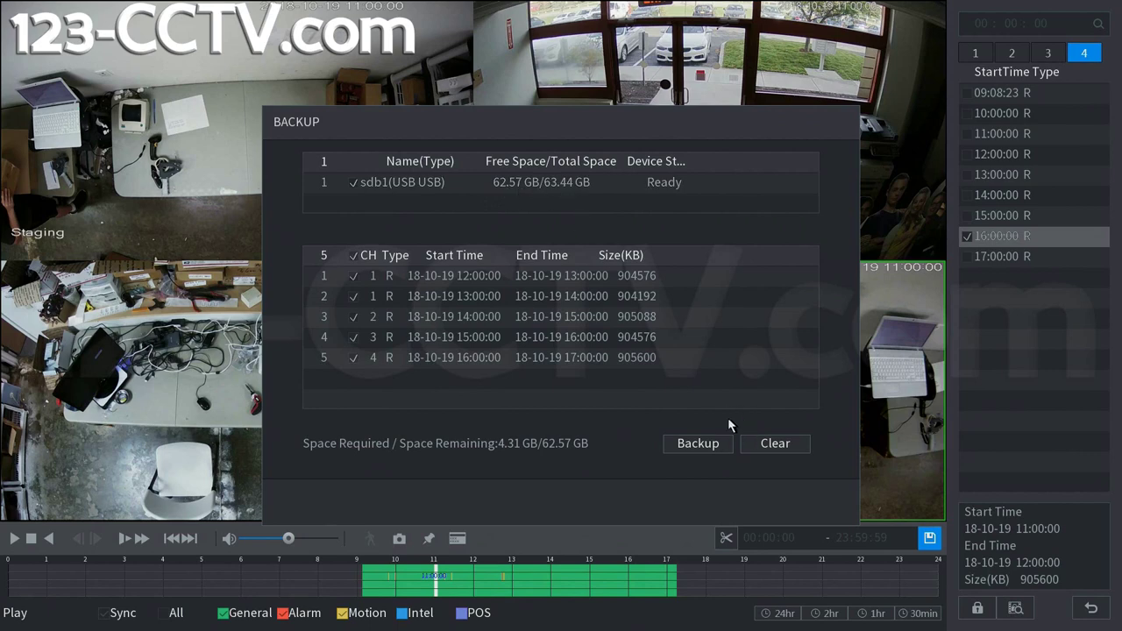
click(712, 441)
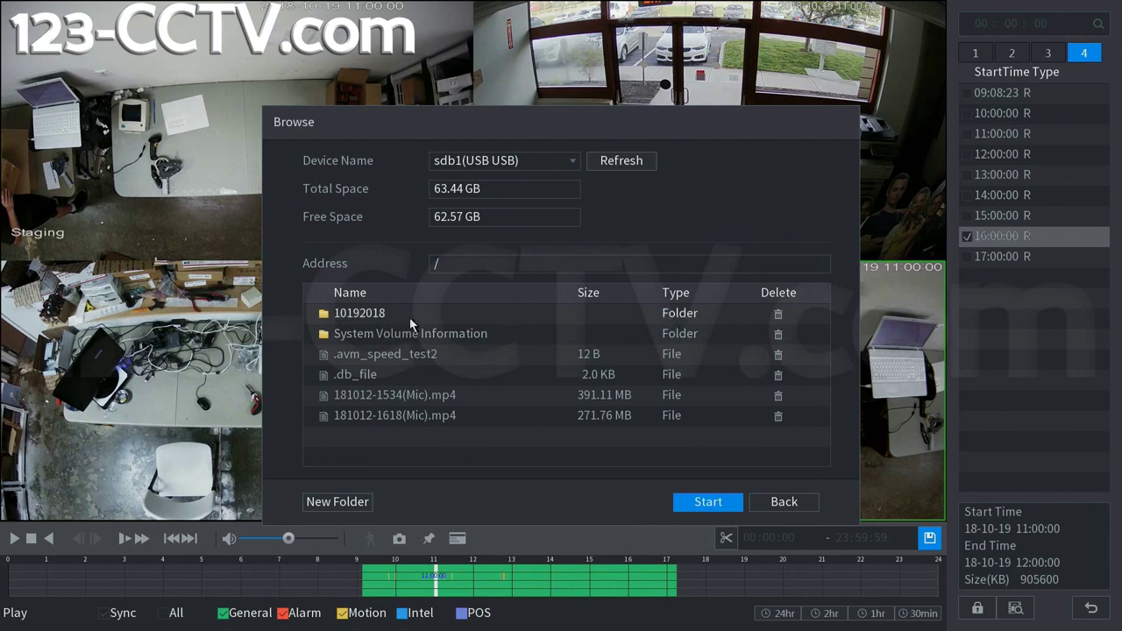
Create a new folder named 10192018-2 in the root of the USB drive.
click(340, 508)
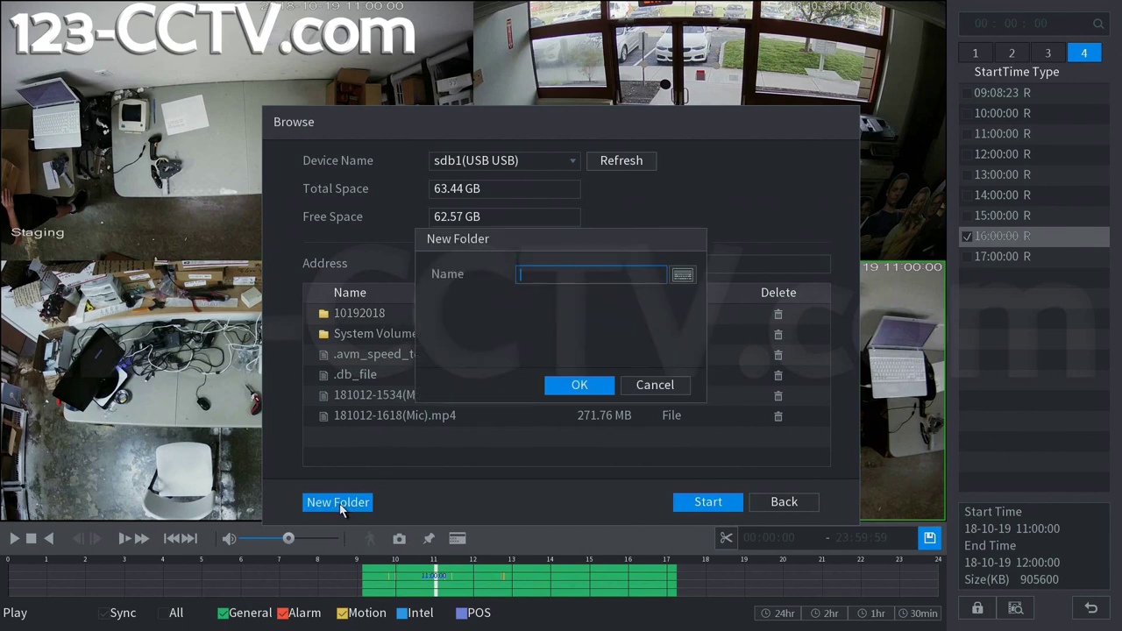
click(565, 273)
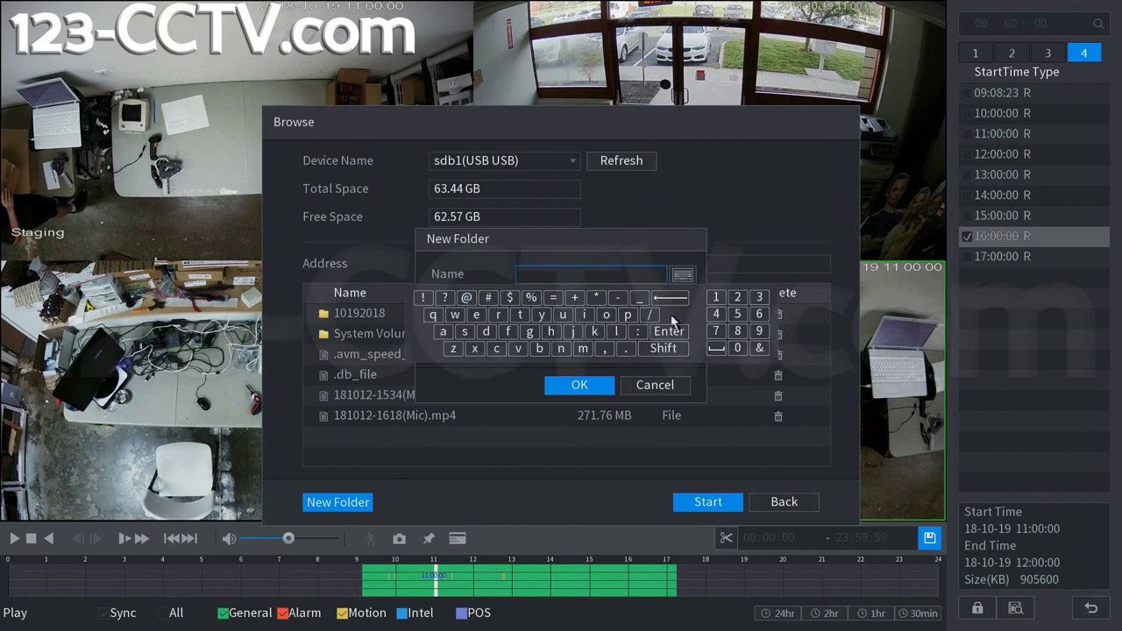
click(717, 297)
click(738, 349)
click(716, 297)
click(760, 331)
click(738, 297)
click(738, 349)
click(716, 298)
click(738, 332)
click(618, 297)
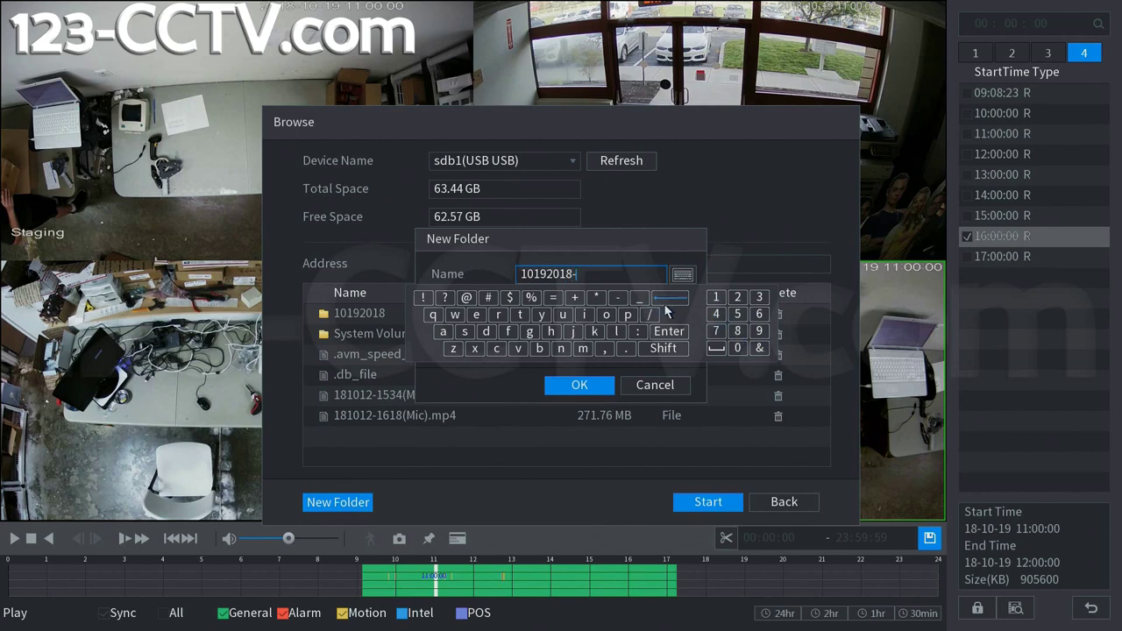
click(738, 297)
click(580, 385)
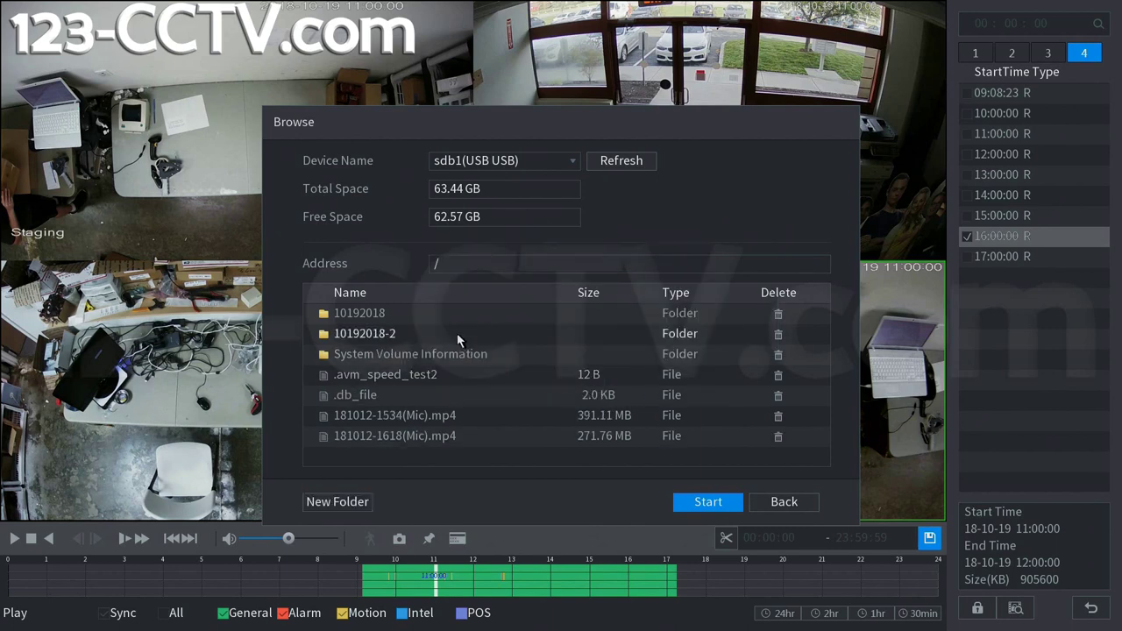
Start backing up the marked recordings into the 10192018-2 folder.
click(456, 333)
double_click(457, 334)
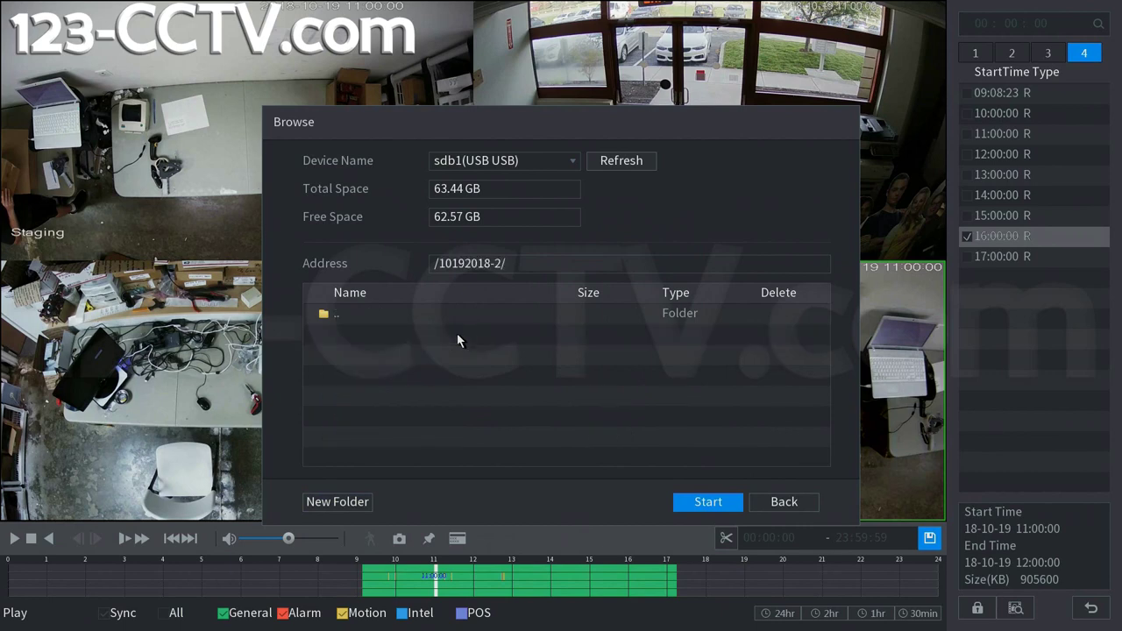
click(709, 501)
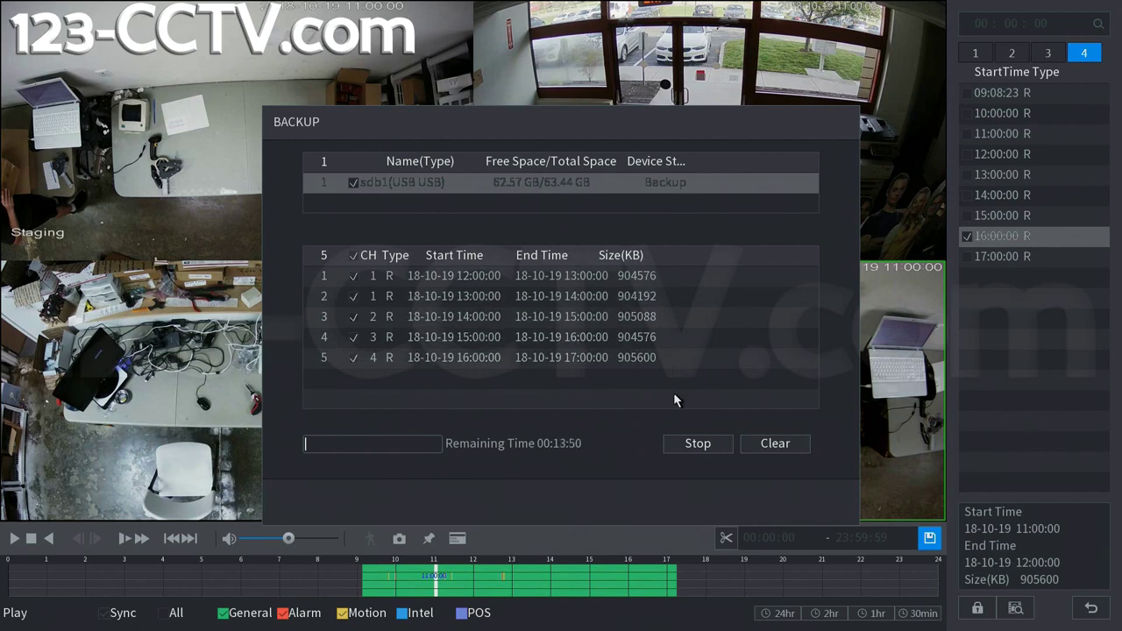
Stop the running backup and dismiss the resulting message.
click(699, 445)
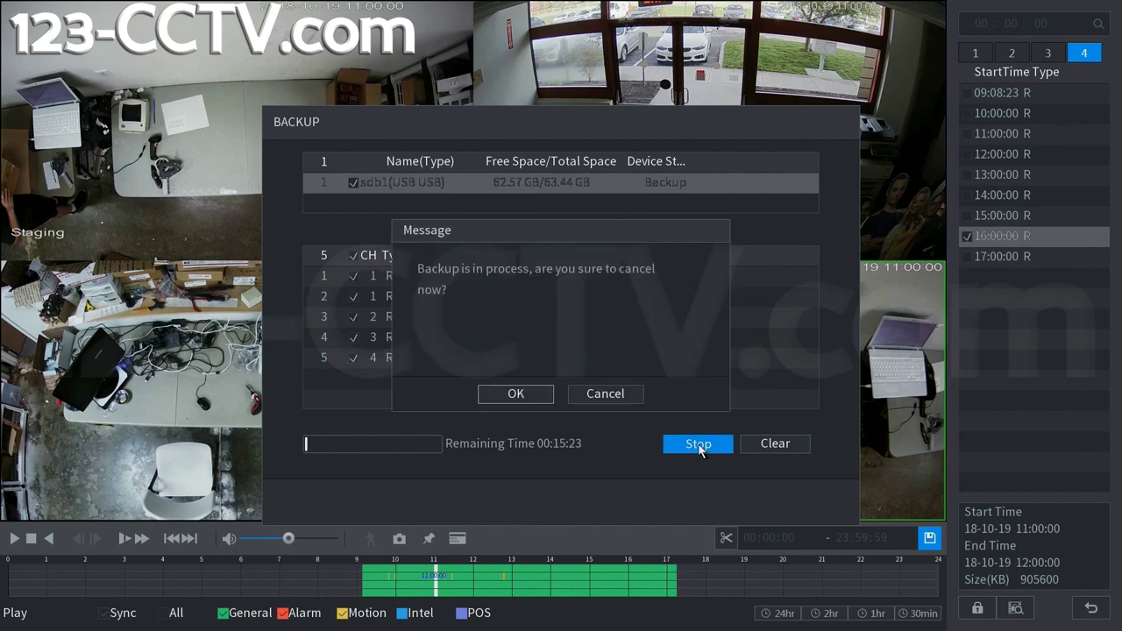
click(526, 394)
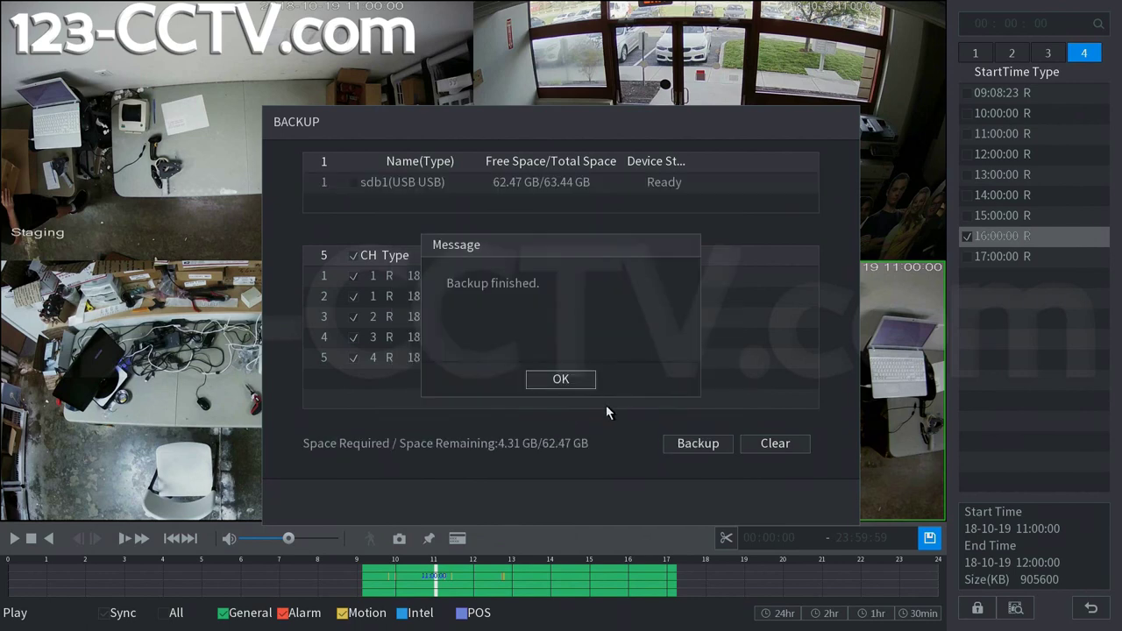
click(565, 379)
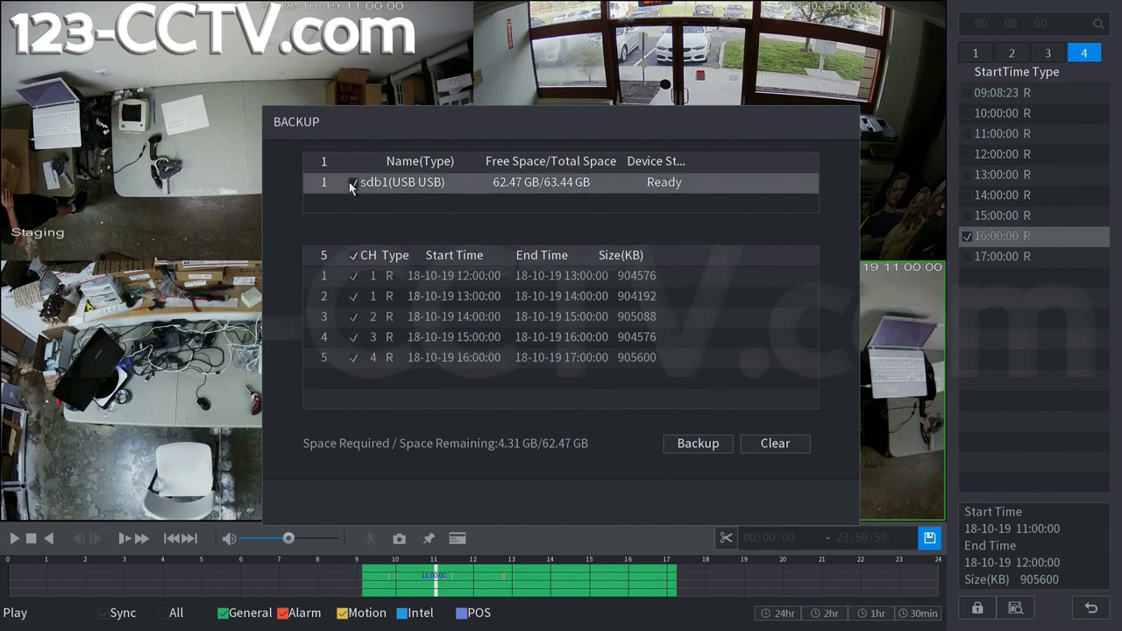
Browse the USB drive sdb1 to examine the files in the 10192018-2 folder, and return to the backup list.
click(697, 444)
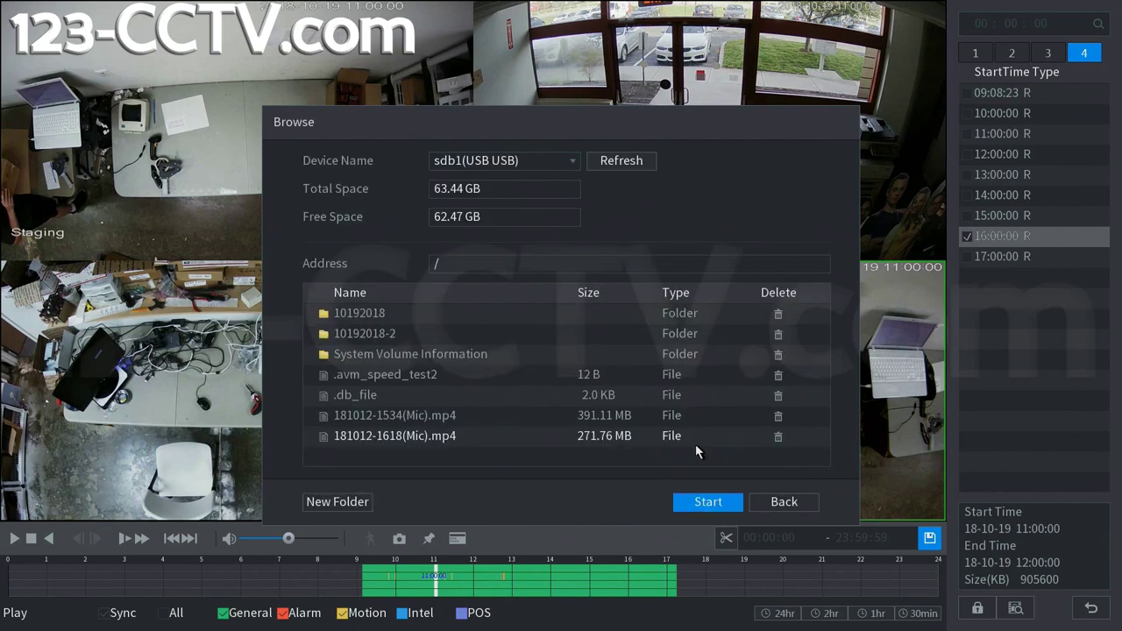
double_click(394, 333)
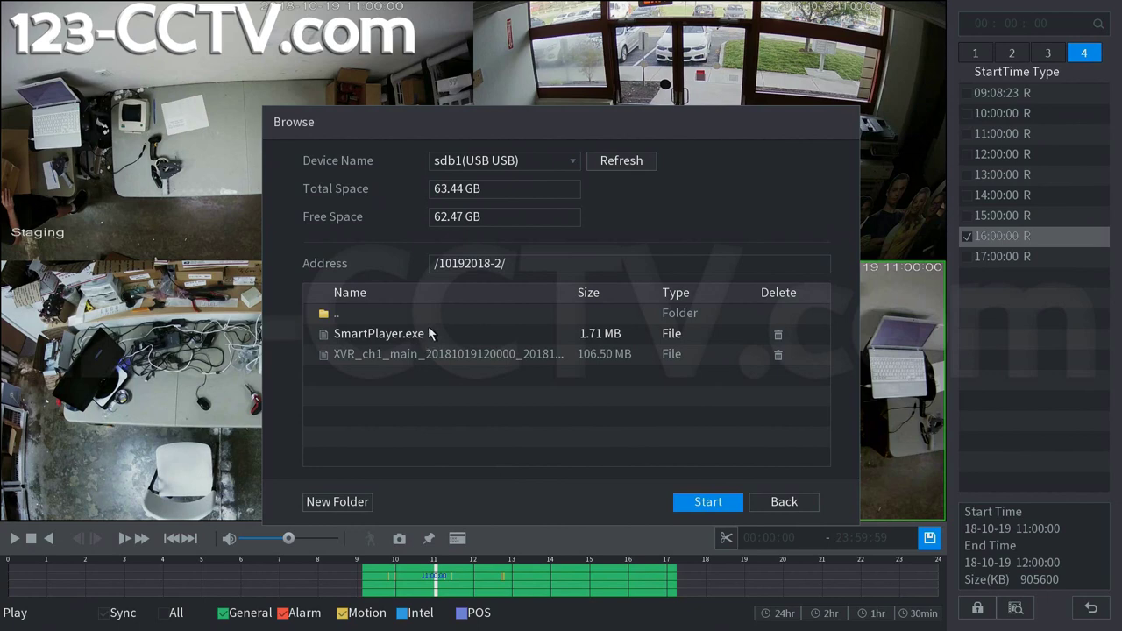
double_click(416, 318)
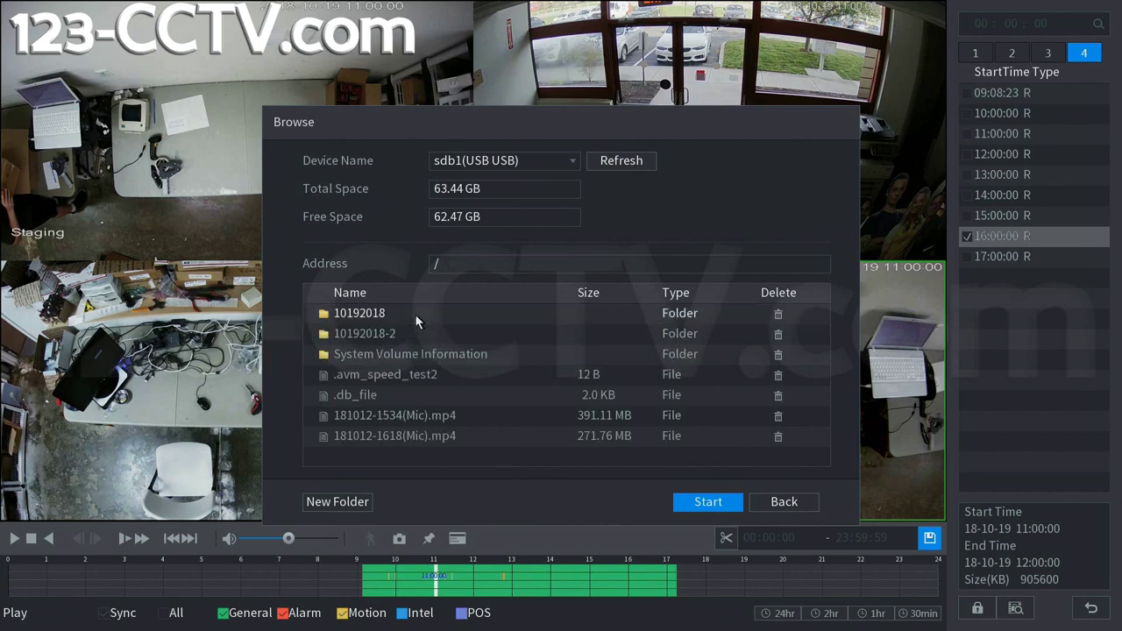
click(773, 502)
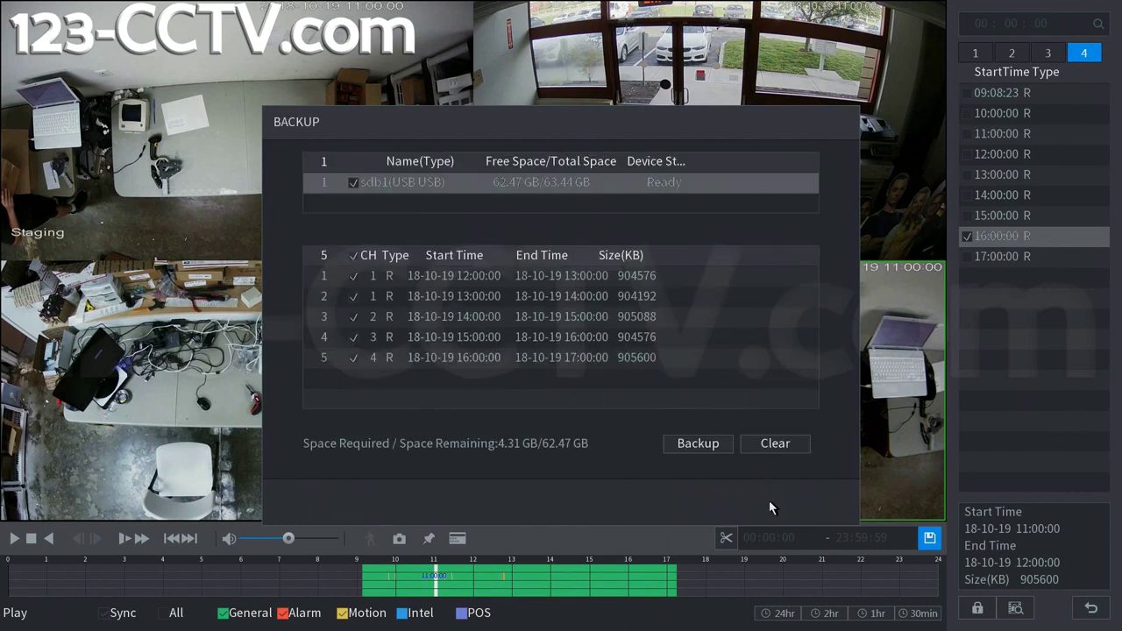
Clear all recordings from the backup list and close the backup dialog.
right_click(436, 392)
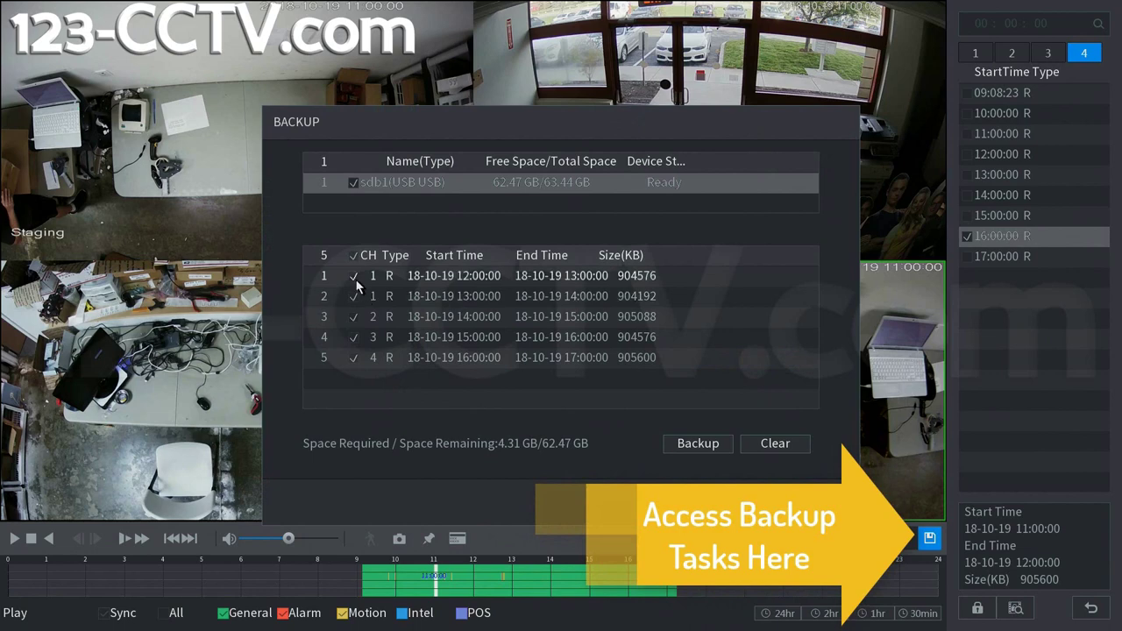
click(354, 277)
click(764, 444)
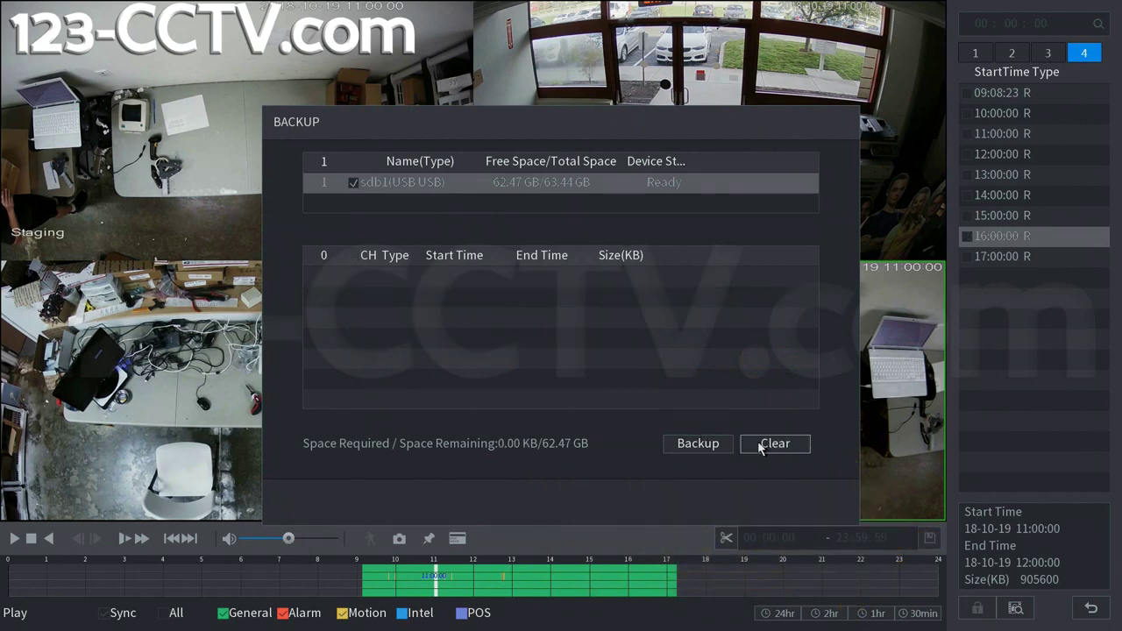
right_click(652, 323)
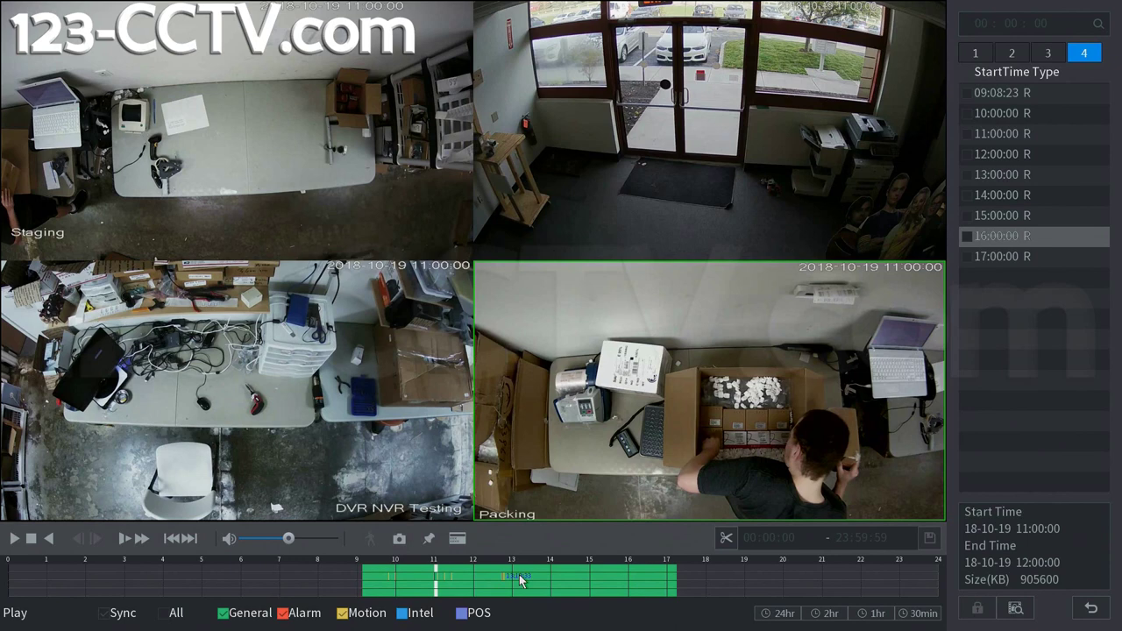
Examine the recording timeline at the 24-hour, 2-hour, 1-hour and 30-minute scales.
scroll(517, 580, up, 1)
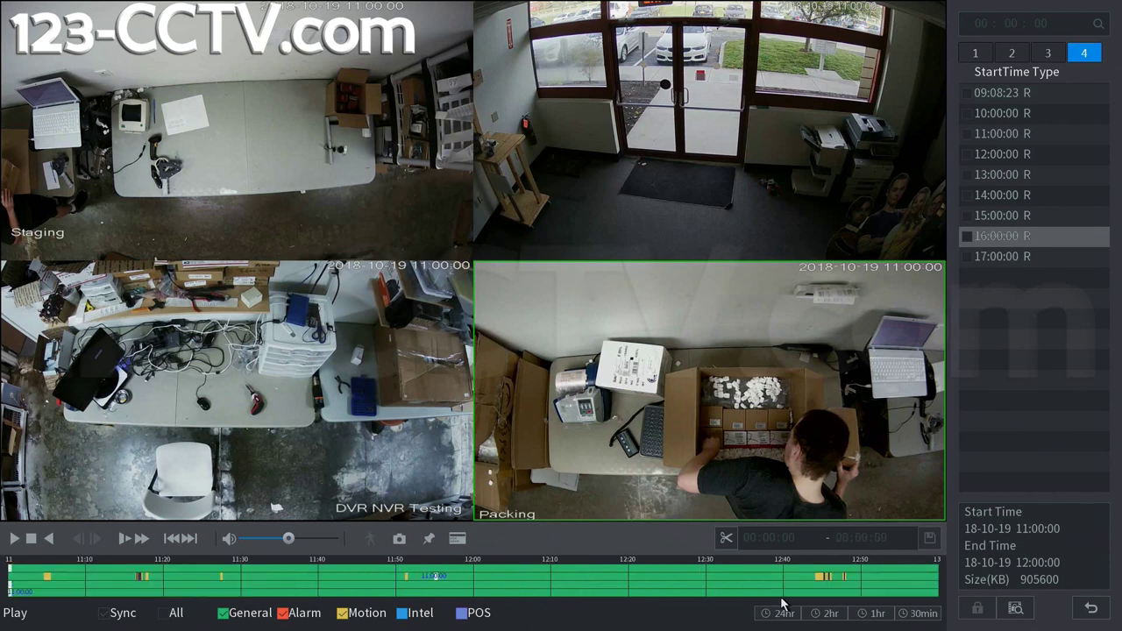
scroll(772, 589, up, 1)
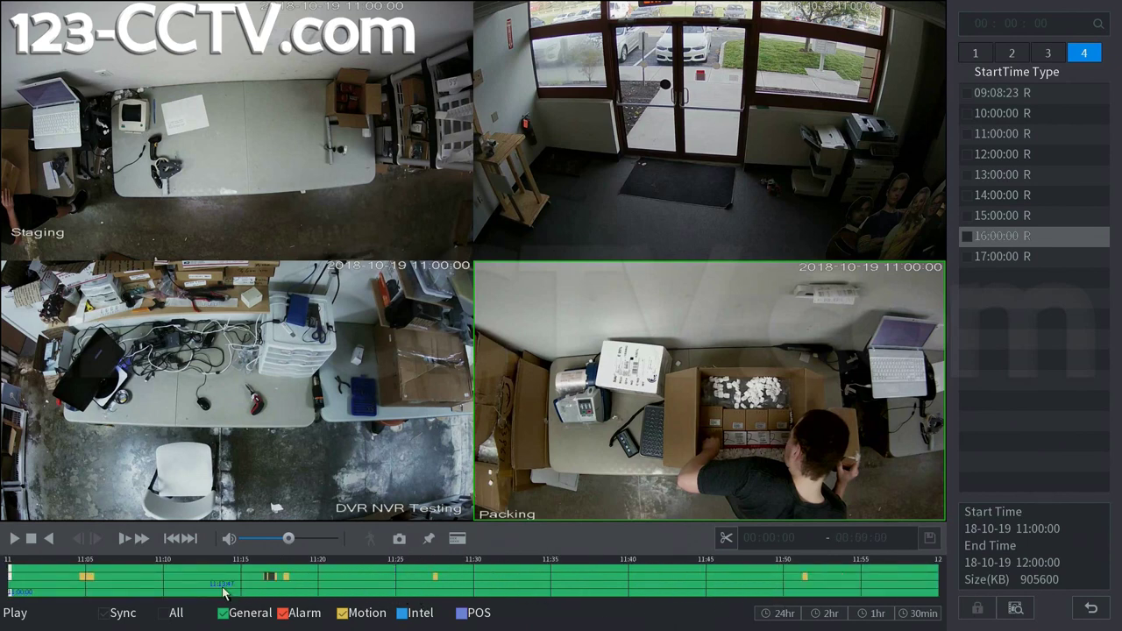
scroll(225, 591, down, 1)
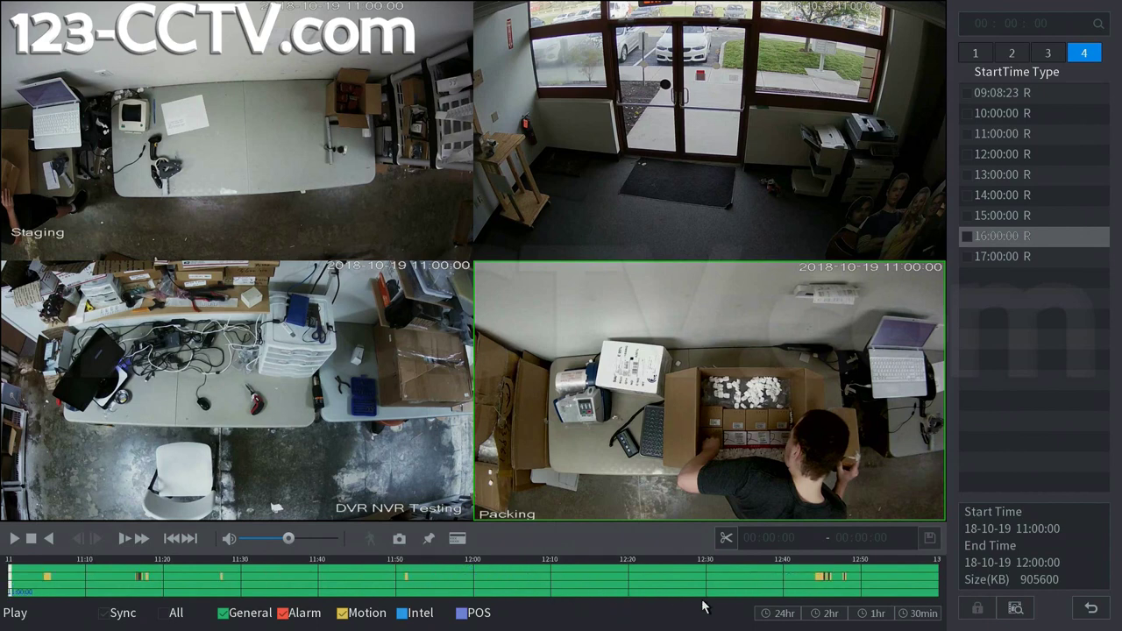
scroll(815, 579, up, 1)
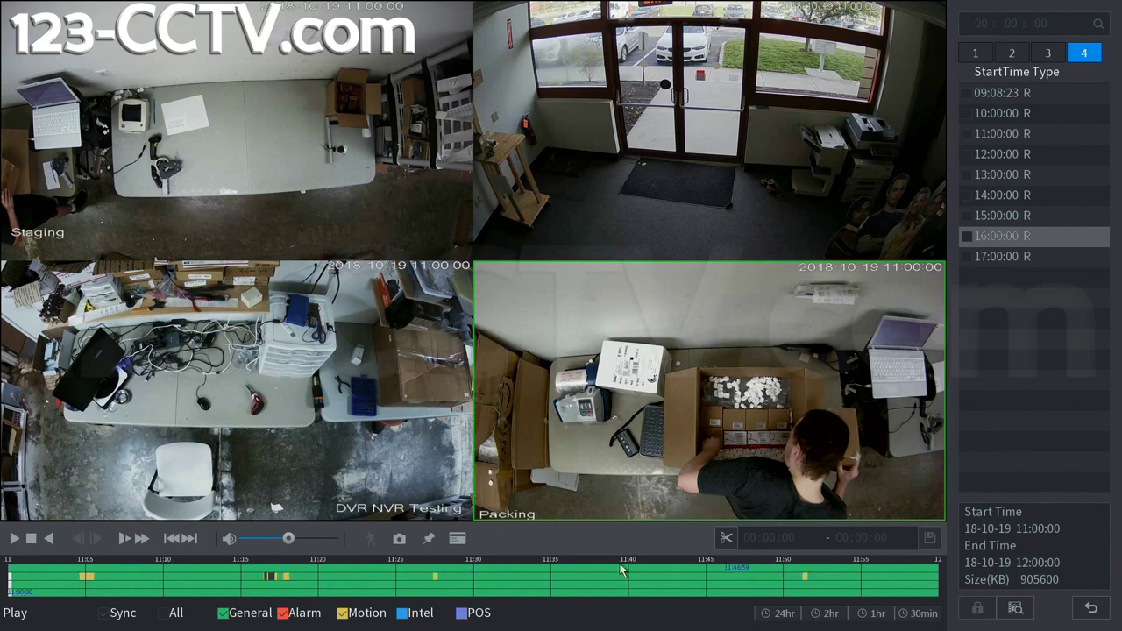
scroll(776, 591, down, 1)
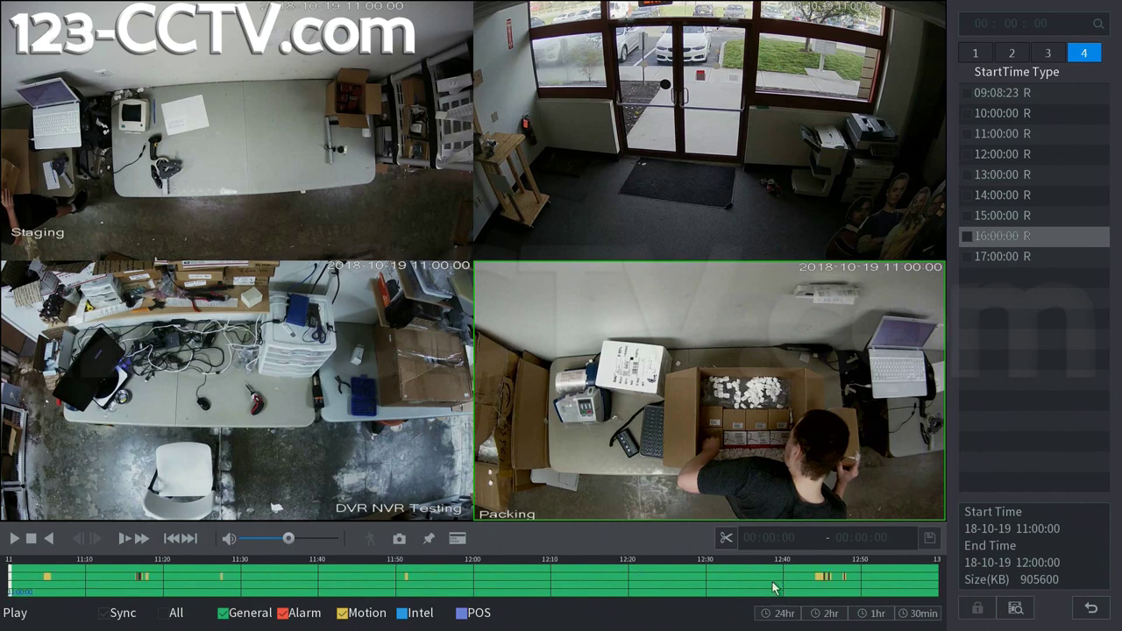
scroll(876, 592, up, 1)
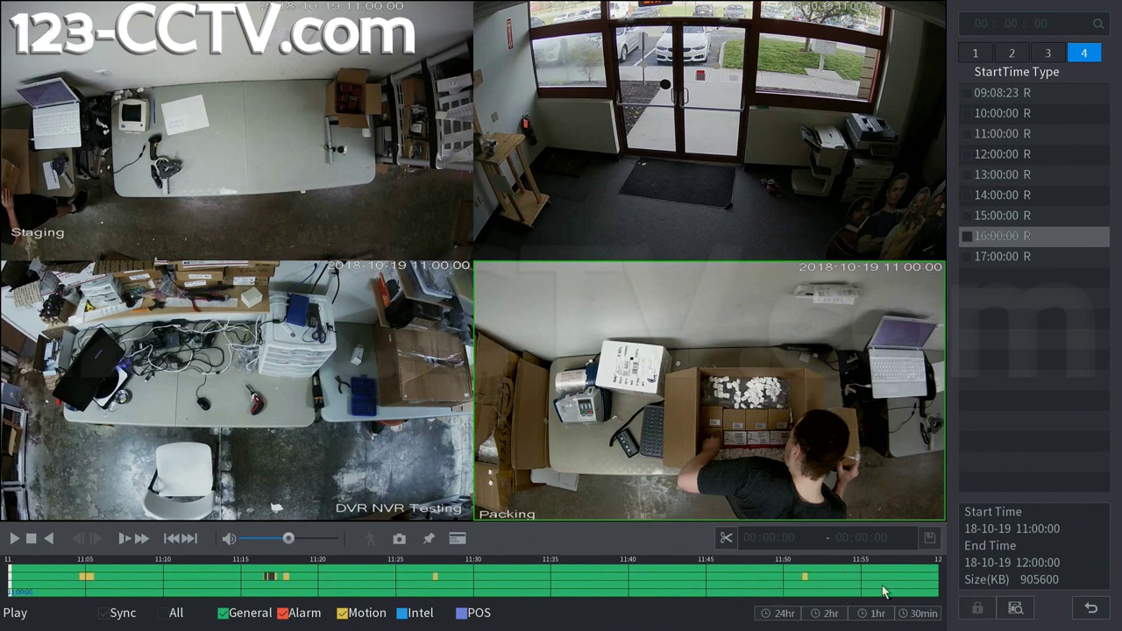
scroll(820, 586, down, 1)
scroll(827, 594, down, 1)
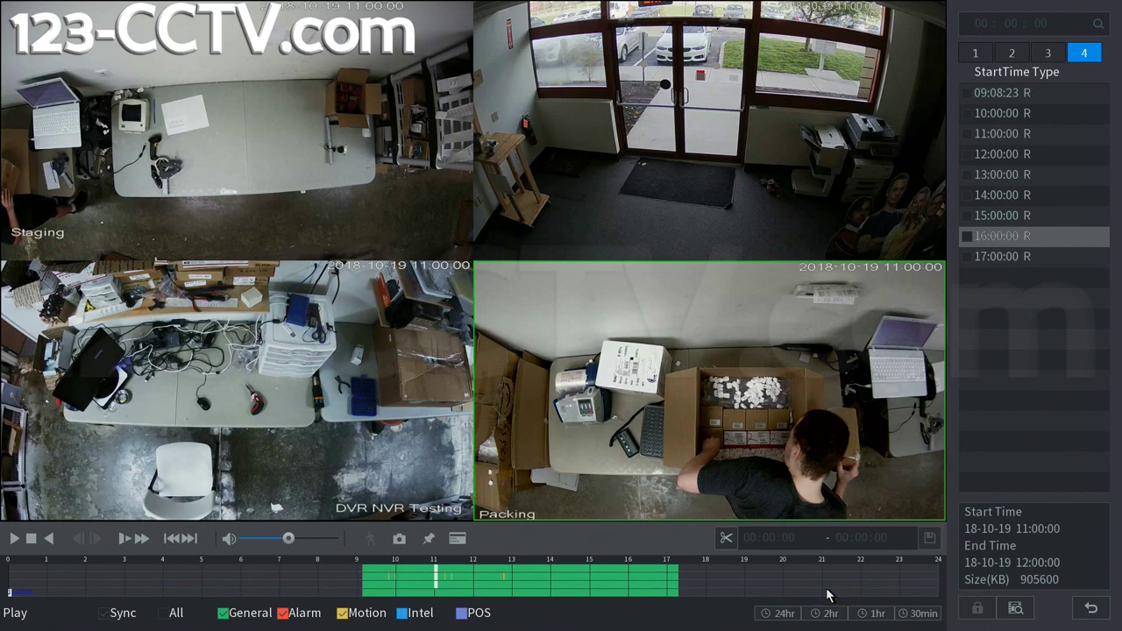
scroll(503, 579, up, 1)
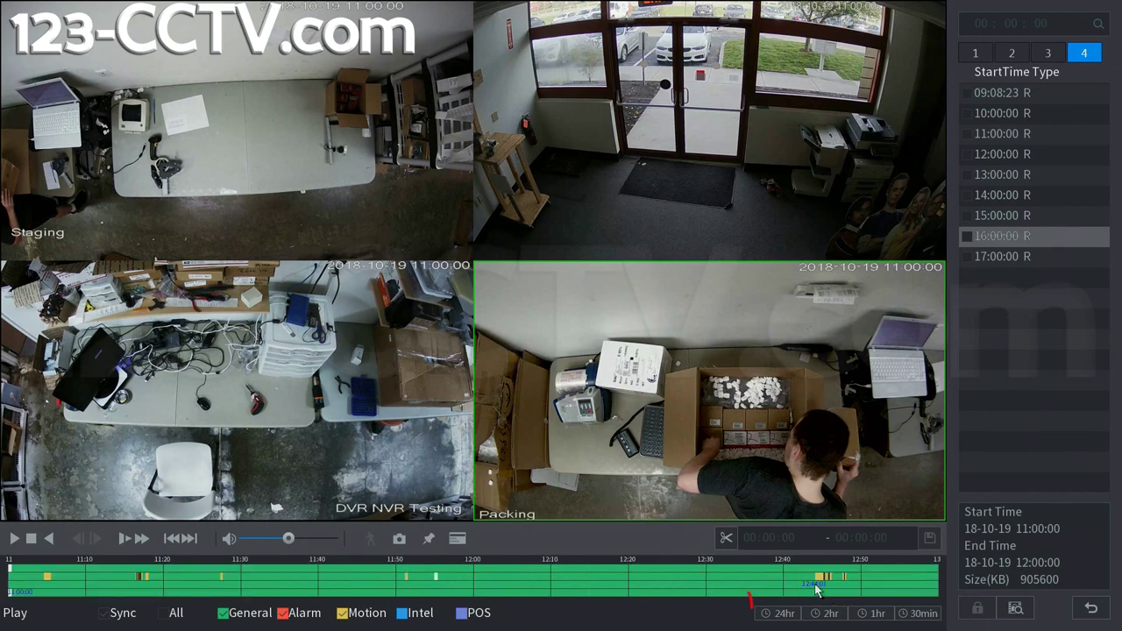
click(873, 614)
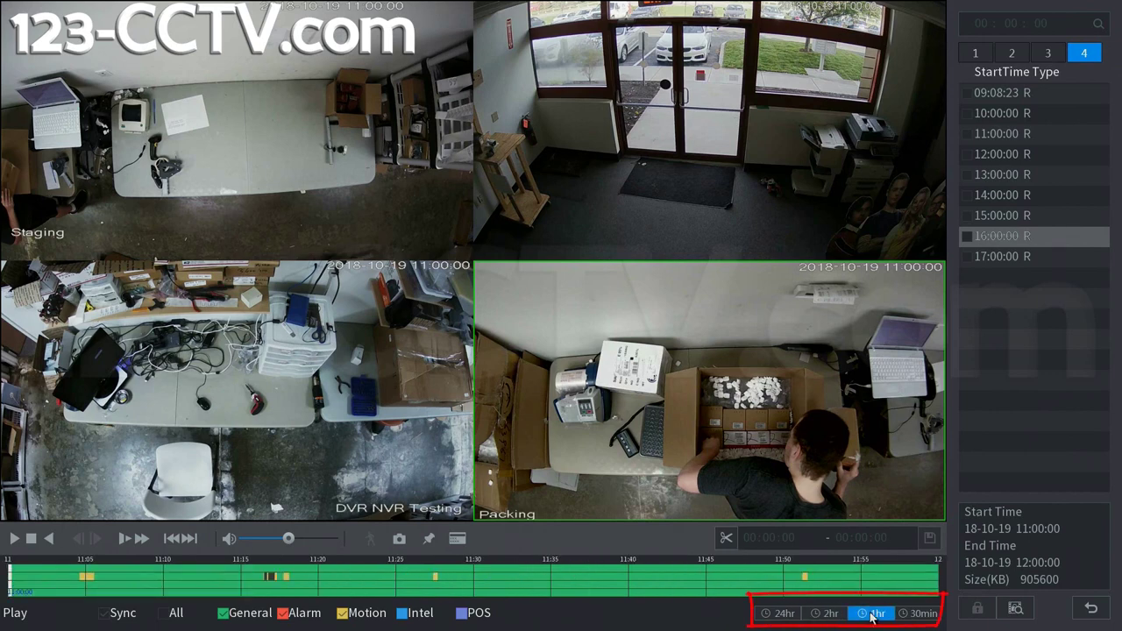
click(918, 613)
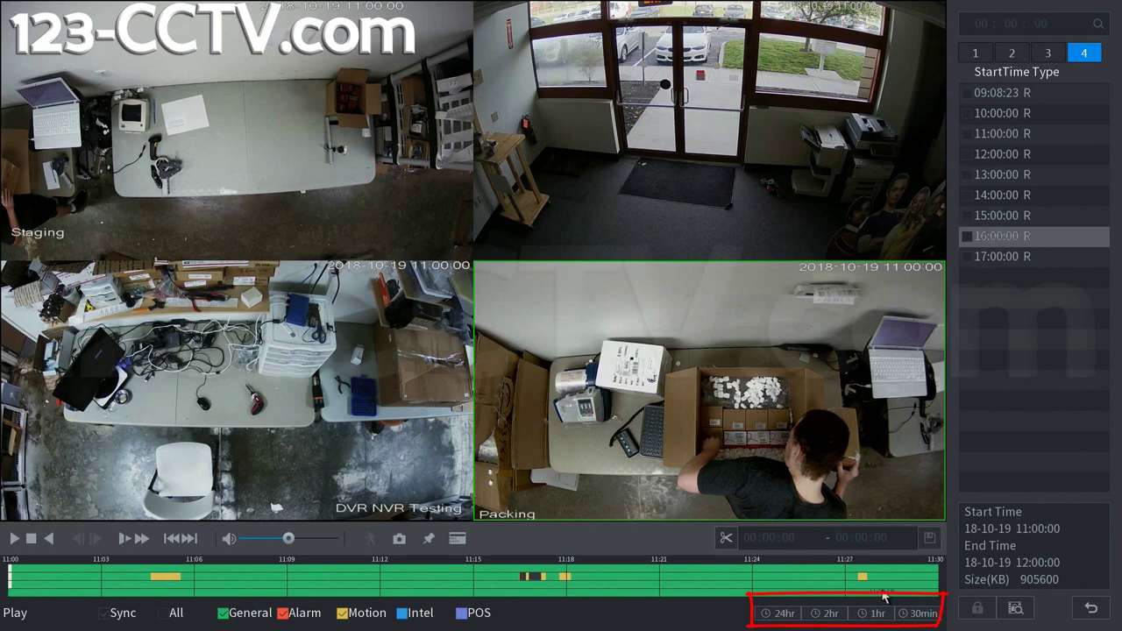
Play the recordings from the motion event at about 12:44 on the two-hour timeline and select the Front25 camera.
scroll(885, 587, down, 2)
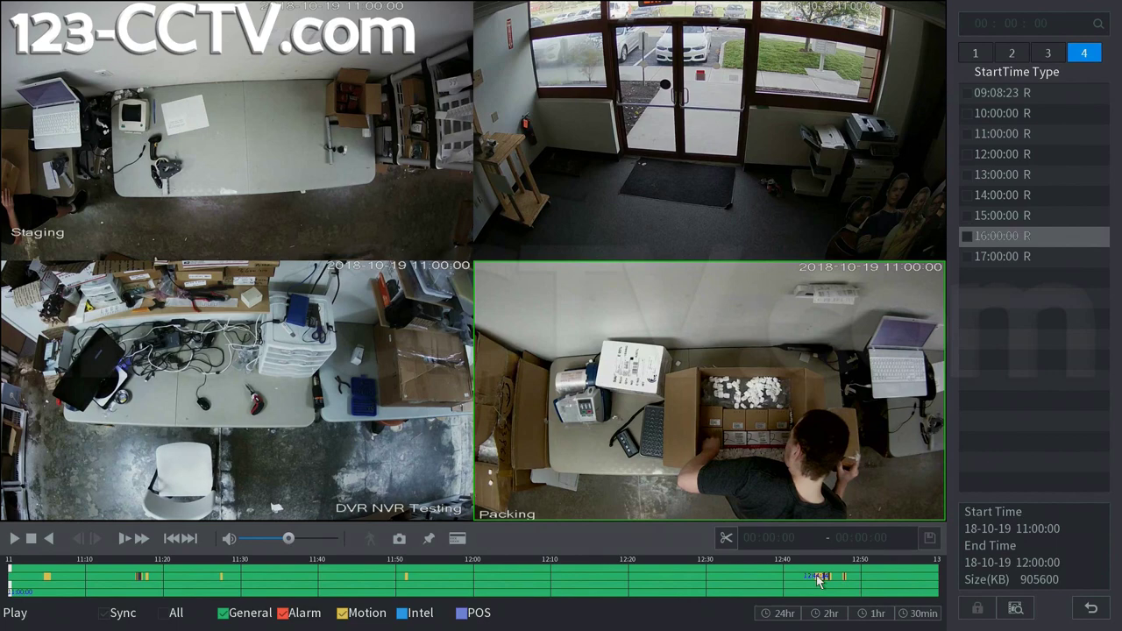
click(818, 578)
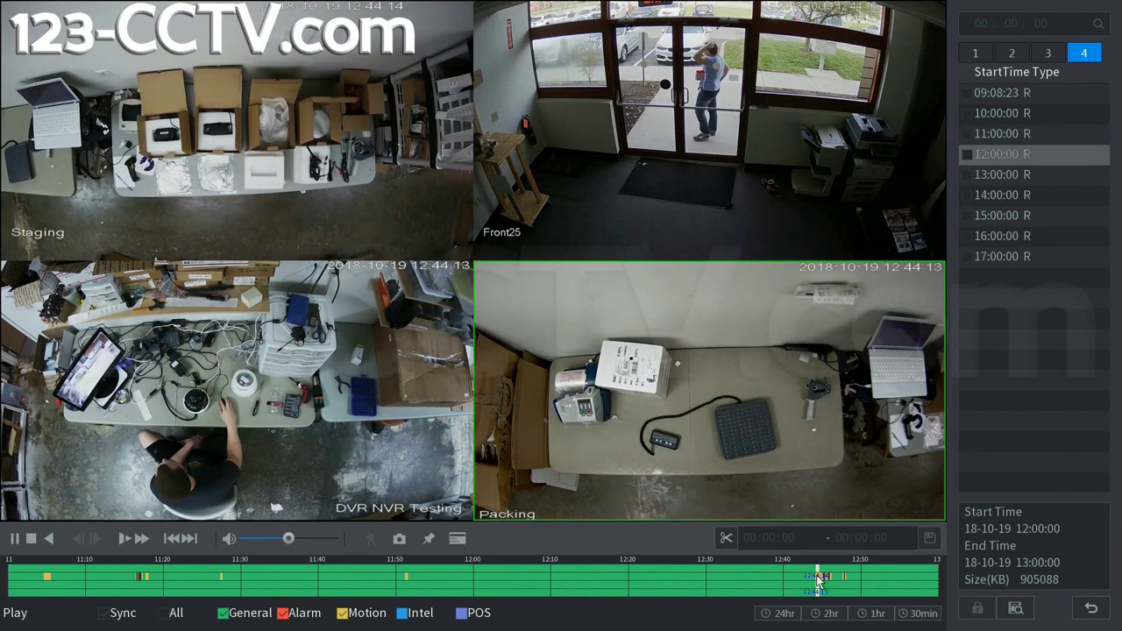
click(673, 209)
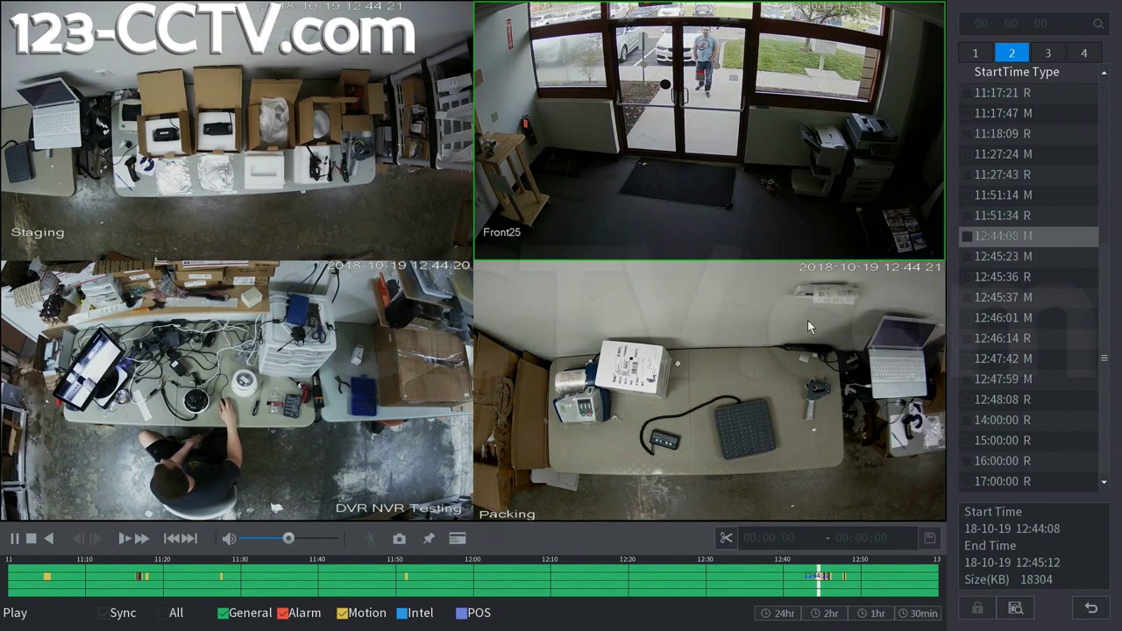
Mark a clip from 12:44:23 to 12:44:38 in the Front25 recording and open it for backup.
click(729, 541)
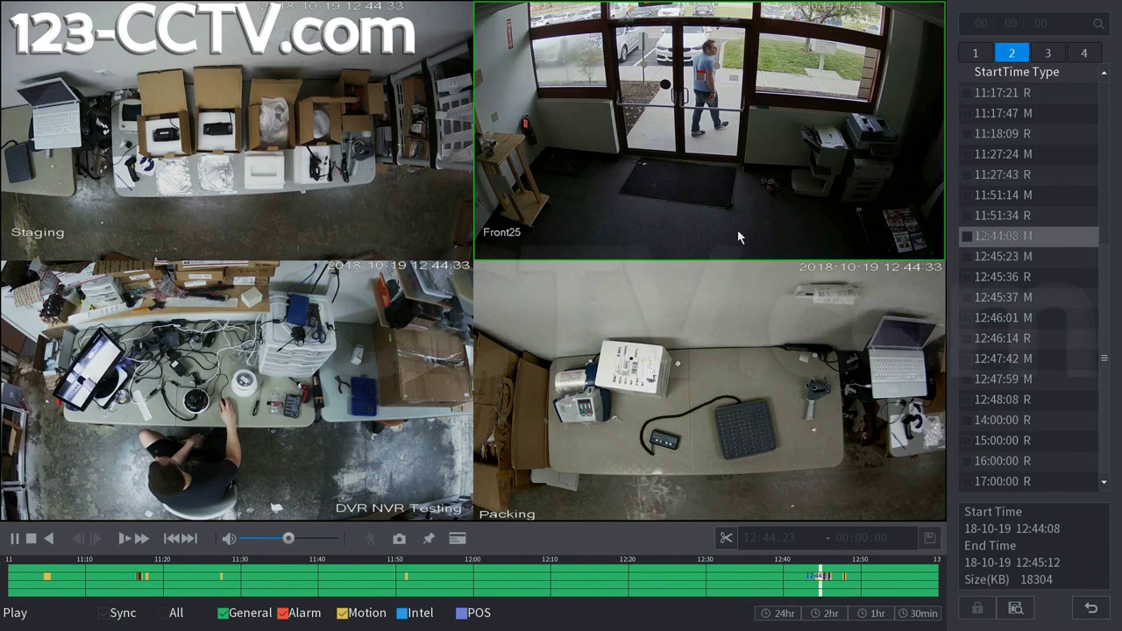
click(727, 539)
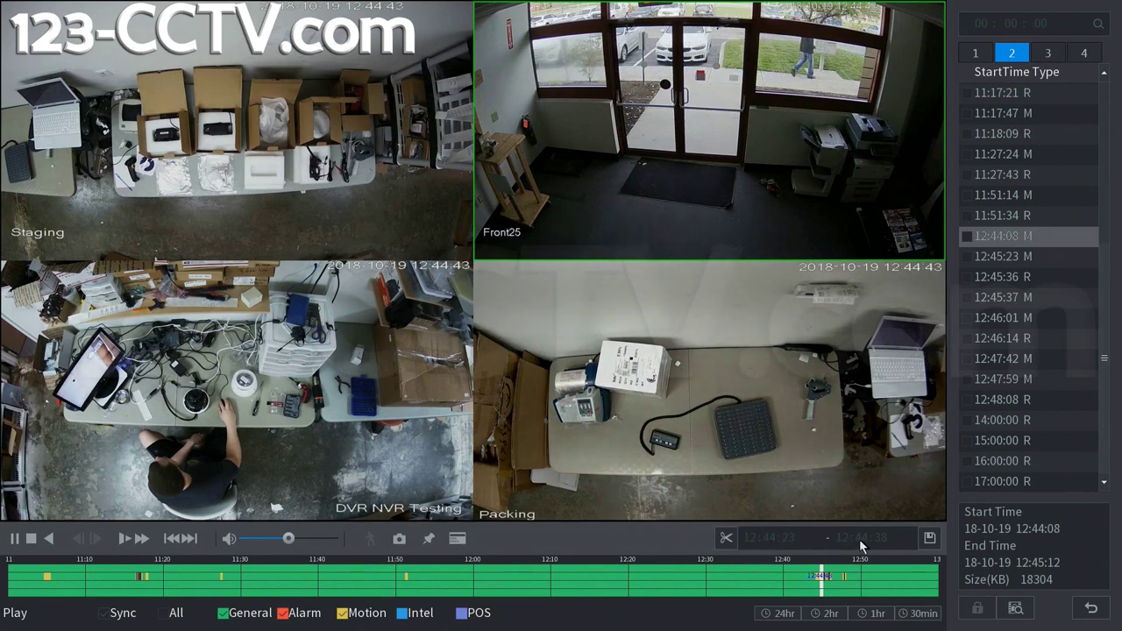
click(931, 540)
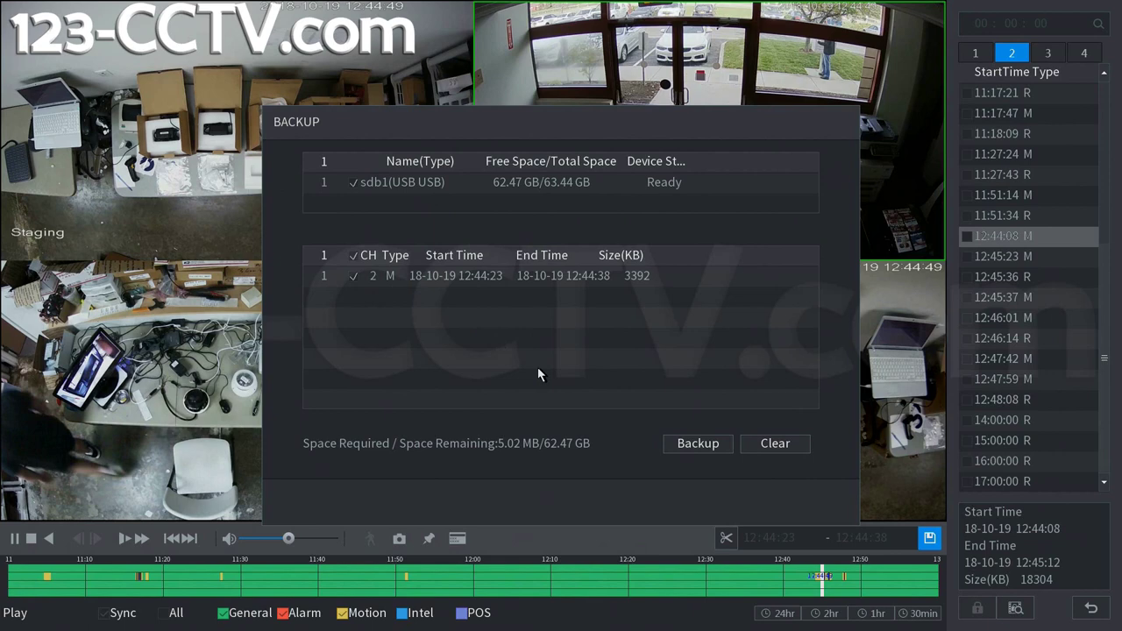
Back up the marked clip to the 10192018-2 folder on the USB drive sdb1.
click(714, 445)
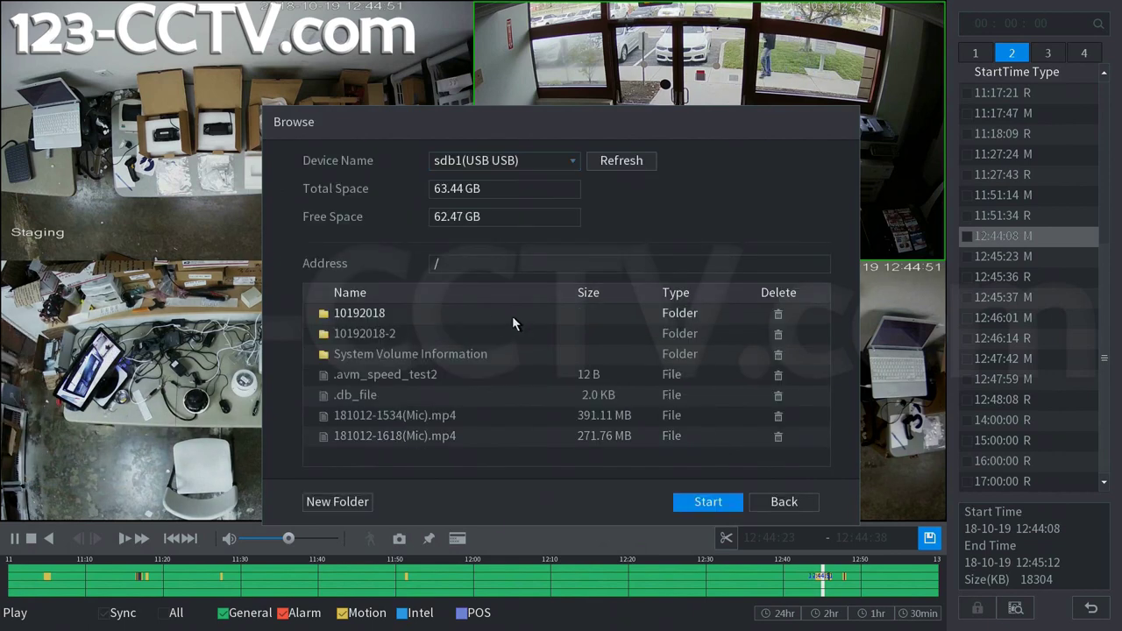
click(407, 337)
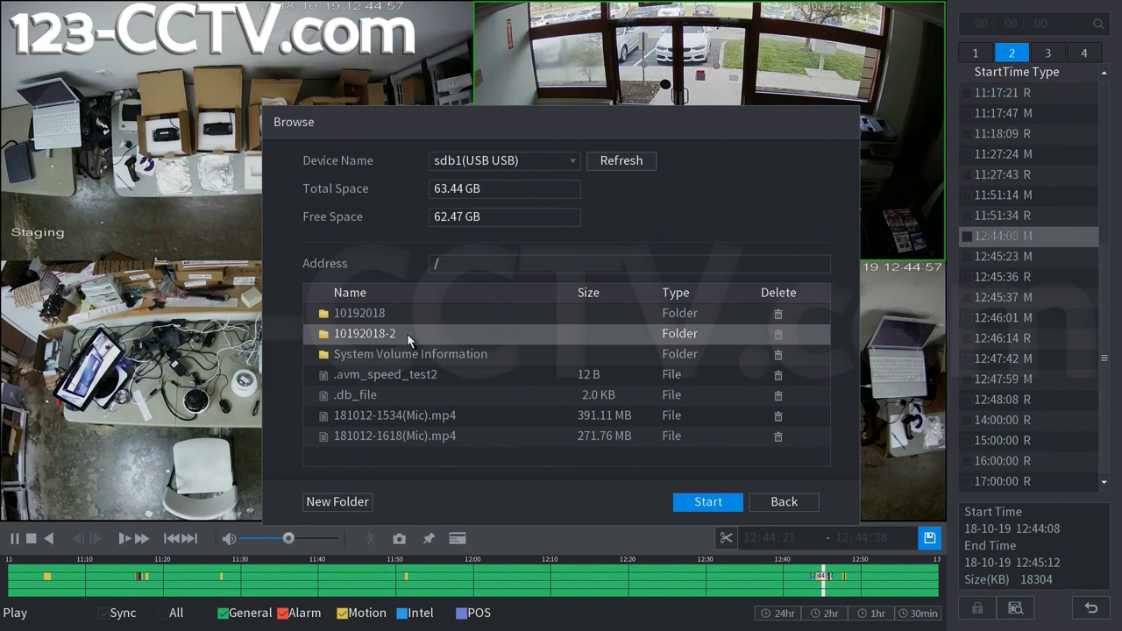
double_click(407, 333)
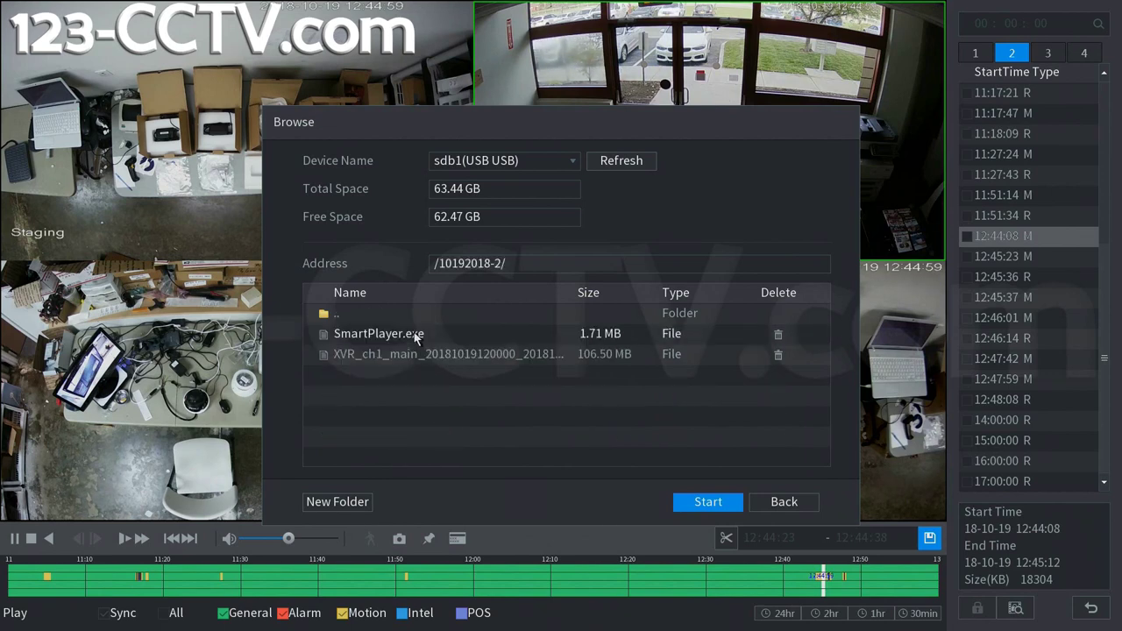
click(717, 506)
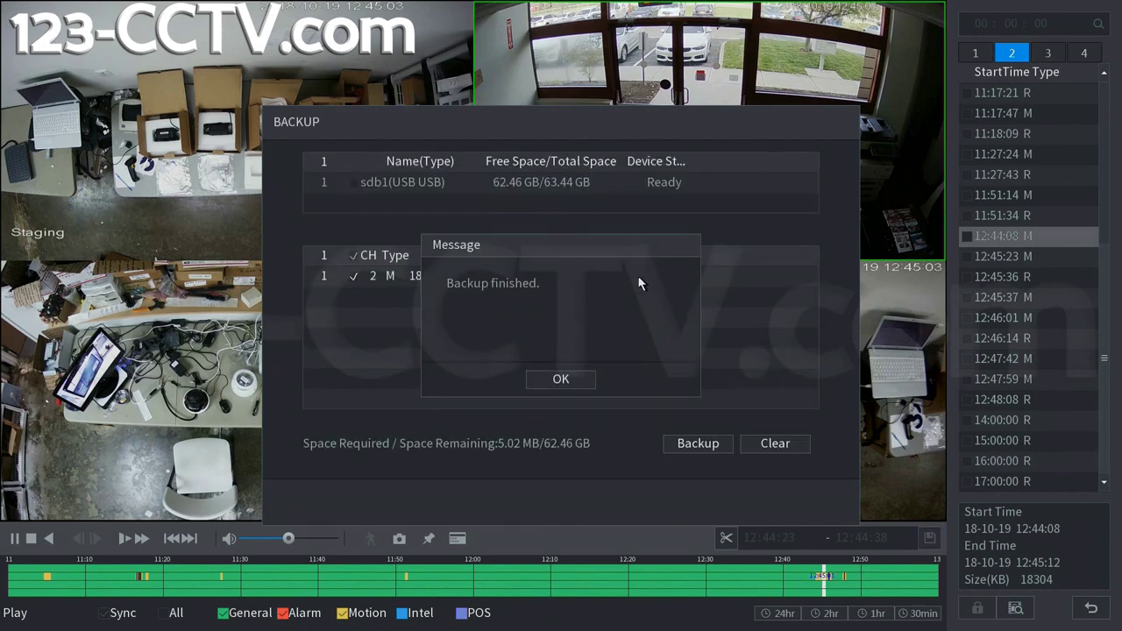
Dismiss the backup message, close the backup dialog and exit the recording list to the playback calendar.
click(566, 386)
right_click(584, 390)
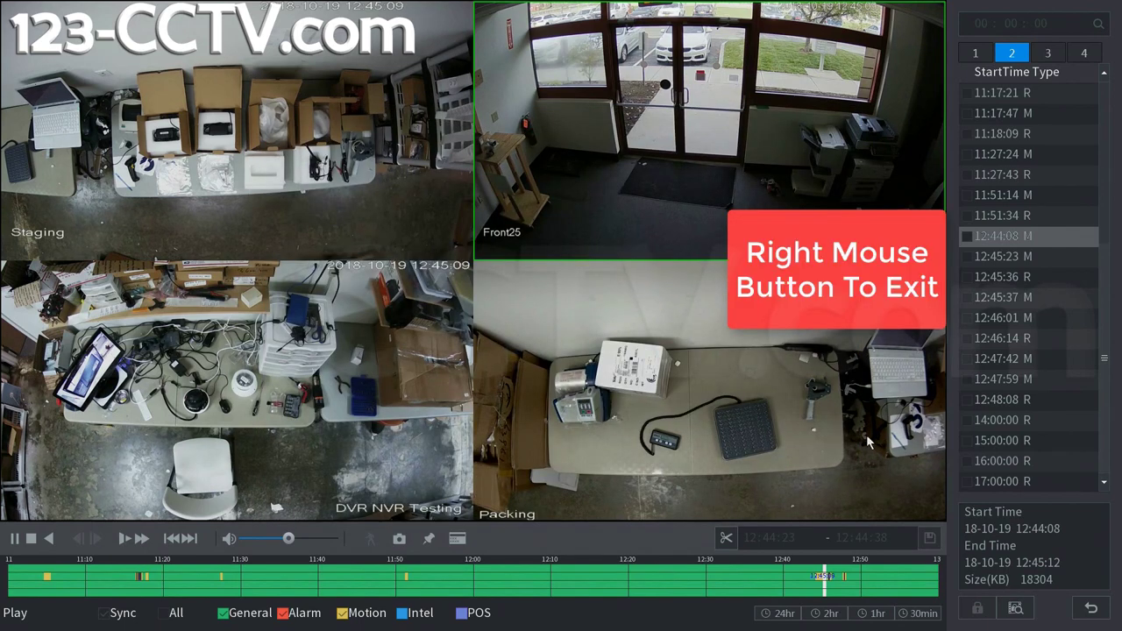
right_click(880, 469)
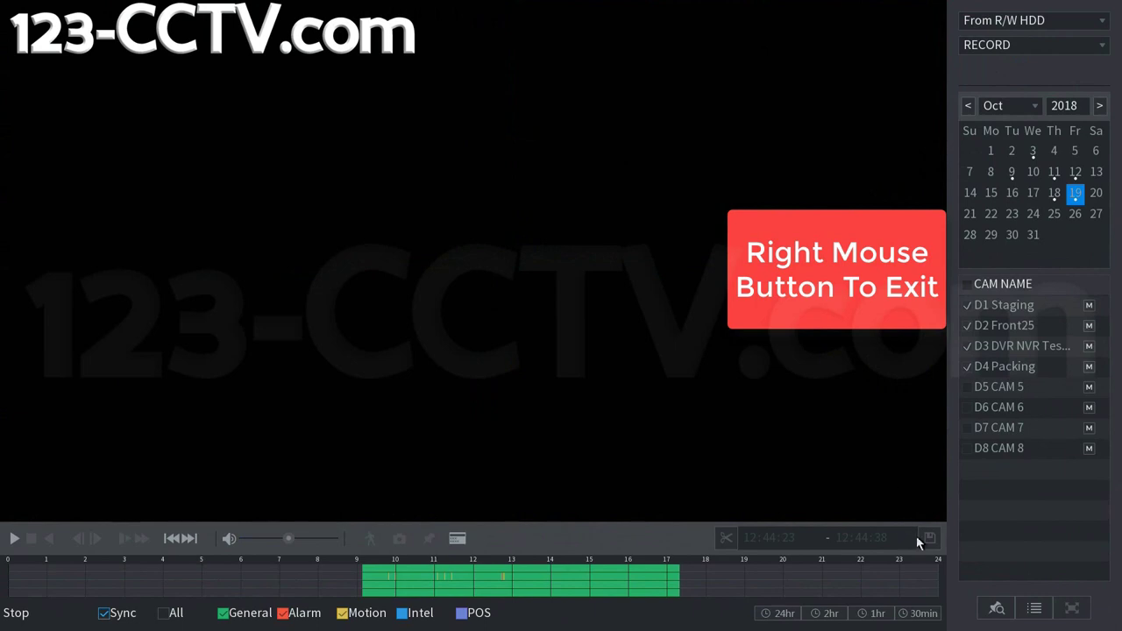